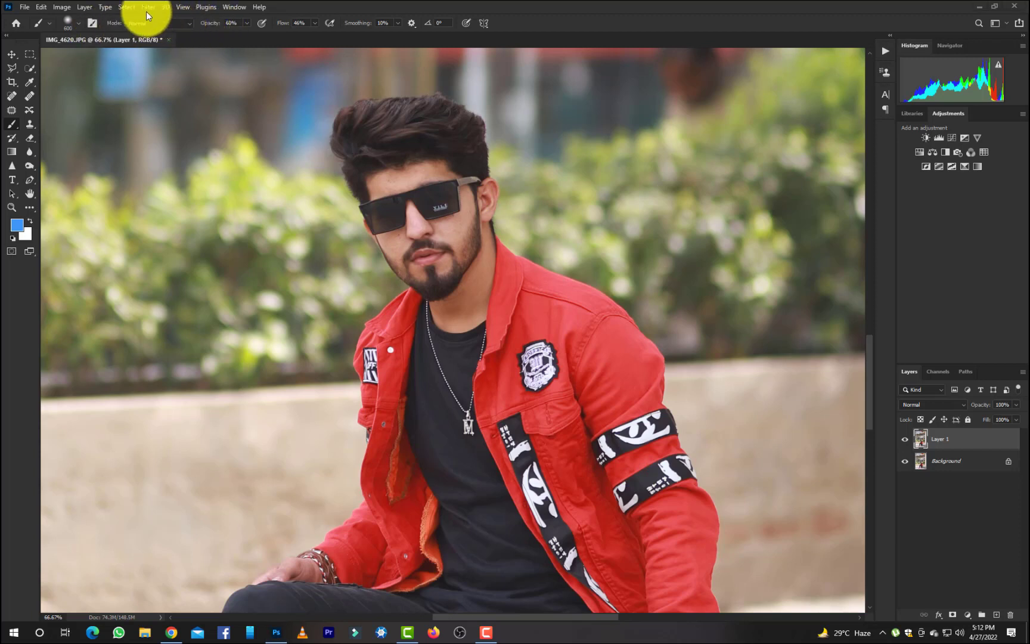
Apply a High Pass filter with a 3.6 pixel radius to Layer 1.
left_click(146, 7)
mouse_move(221, 234)
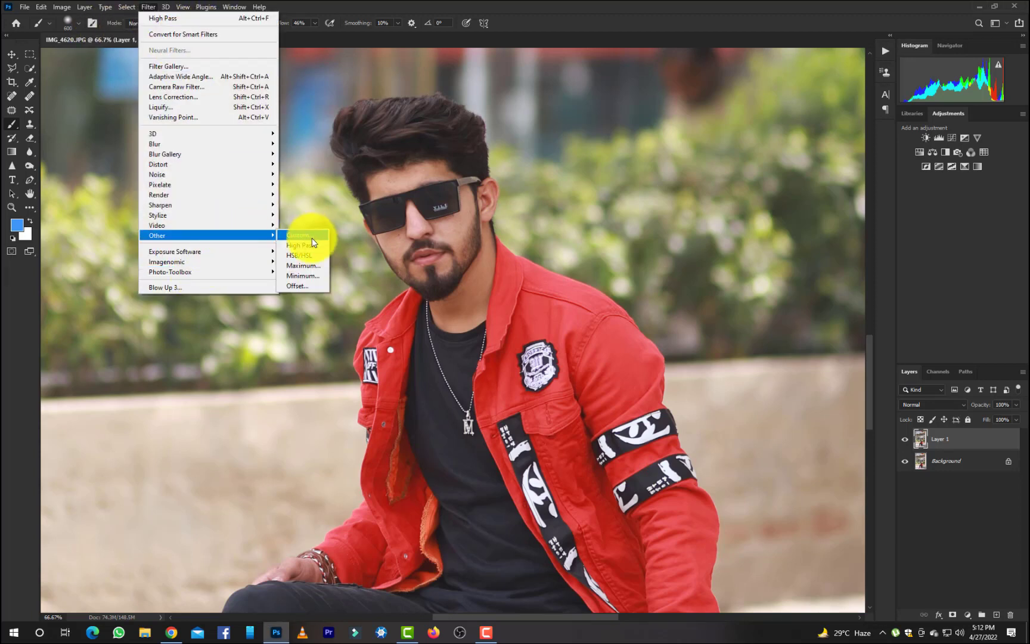
left_click(311, 238)
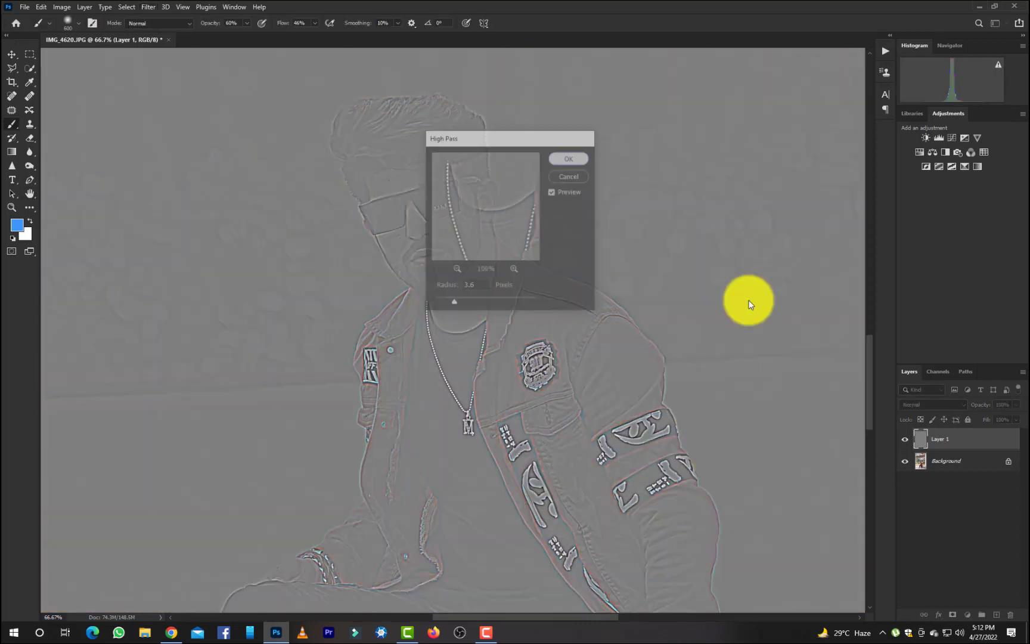
key("Return")
Set the high-pass layer's blend mode to Linear Light and lower its fill to soften the sharpening.
left_click(931, 405)
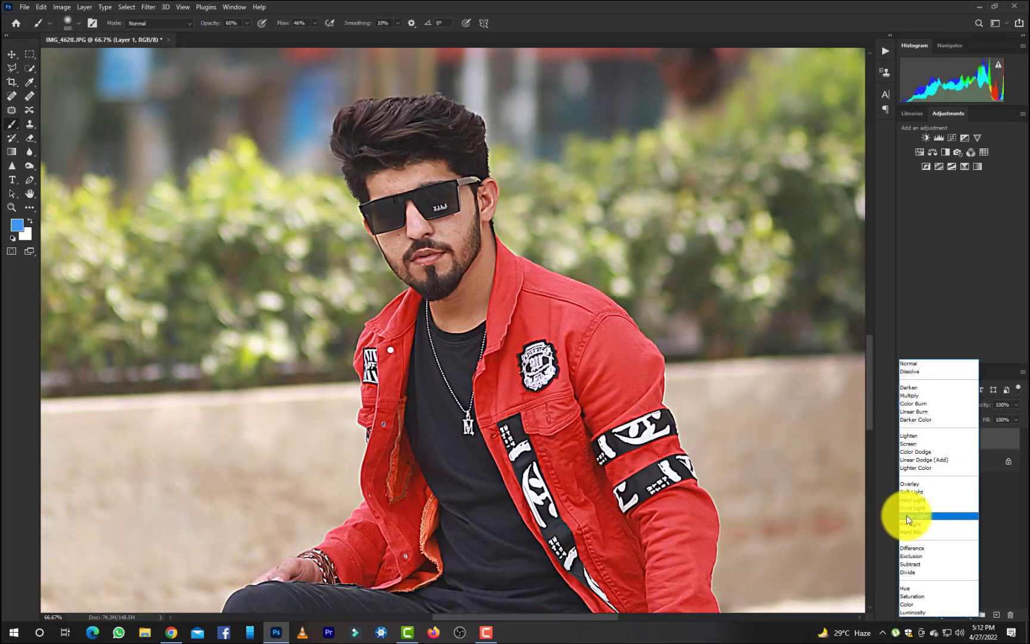
left_click(913, 516)
left_click_drag(1016, 431, 986, 439)
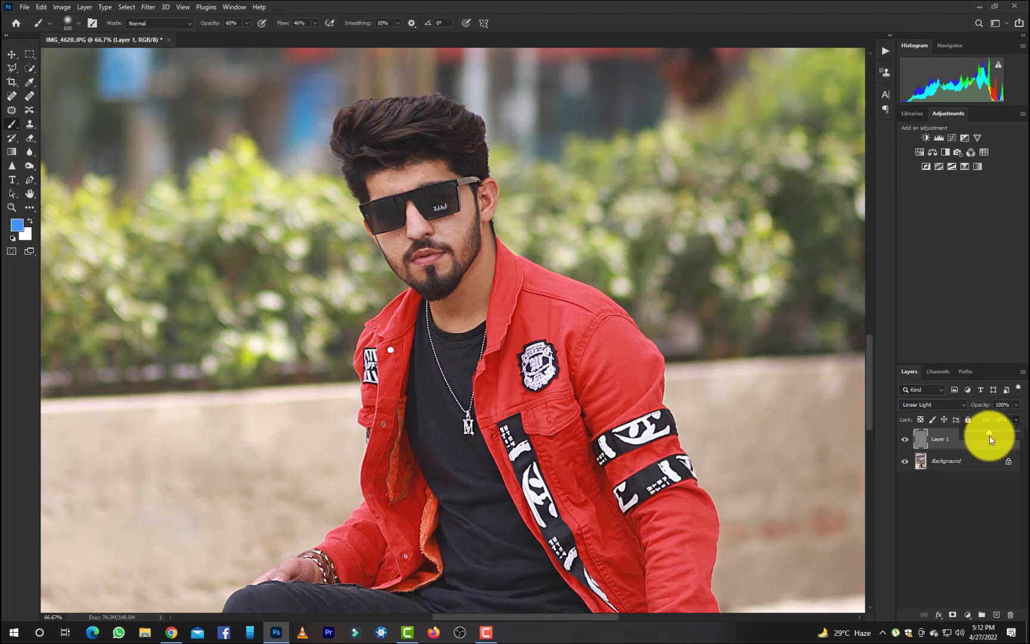
Merge the sharpening layer into the Background and duplicate the merged image onto a new layer.
key("ctrl+e")
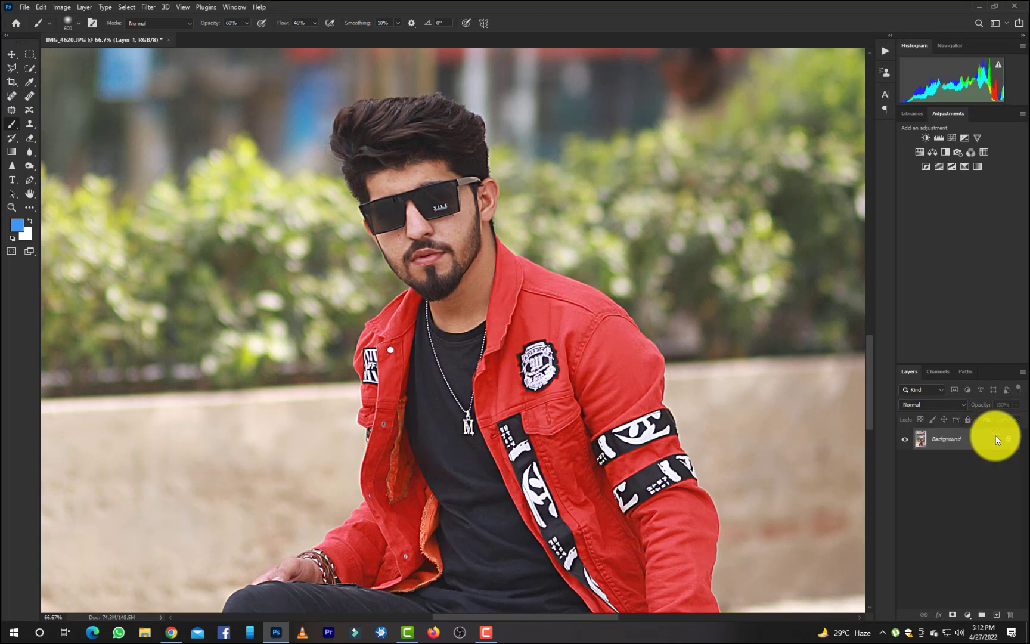
key("ctrl+j")
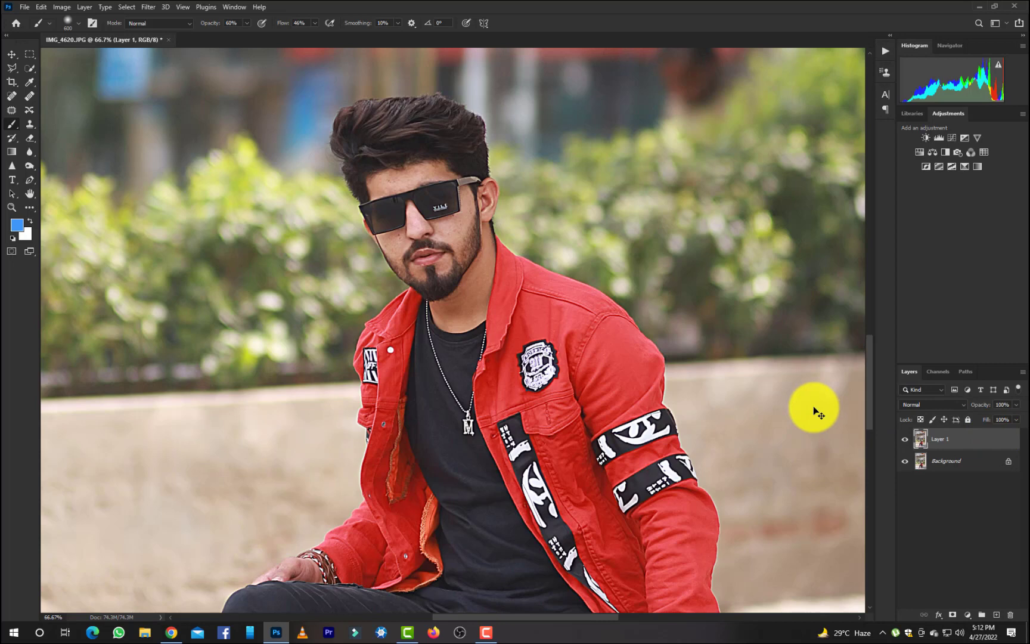
Remove the blemishes on the man's forehead and cheeks with the Spot Healing Brush in Content-Aware mode.
key("ctrl+plus")
key("ctrl+plus")
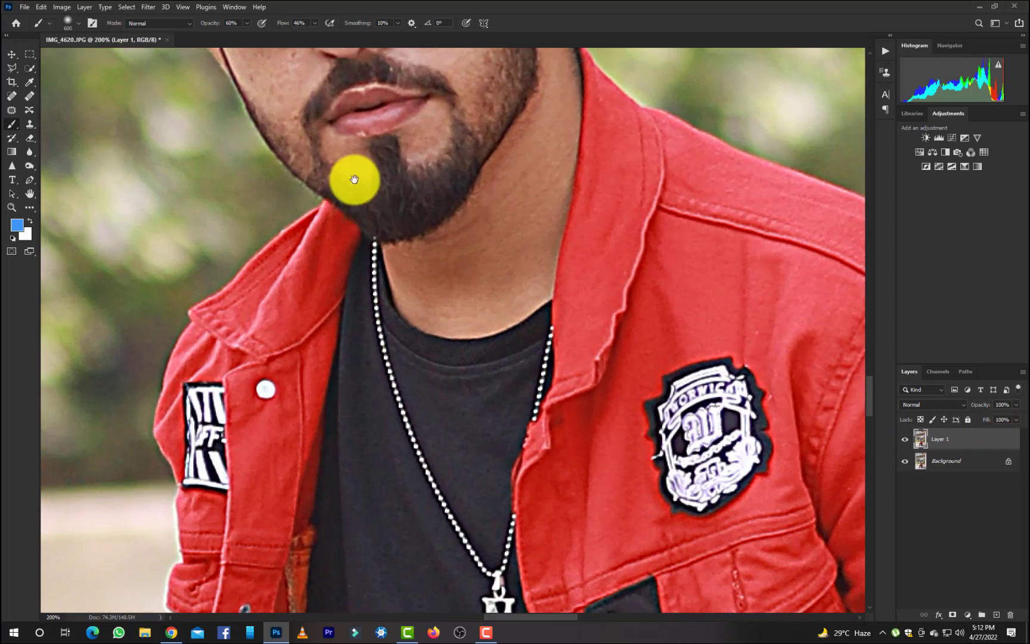
mouse_move(352, 177)
left_mouse_down()
mouse_move(317, 582)
mouse_move(355, 543)
mouse_move(371, 502)
left_mouse_up()
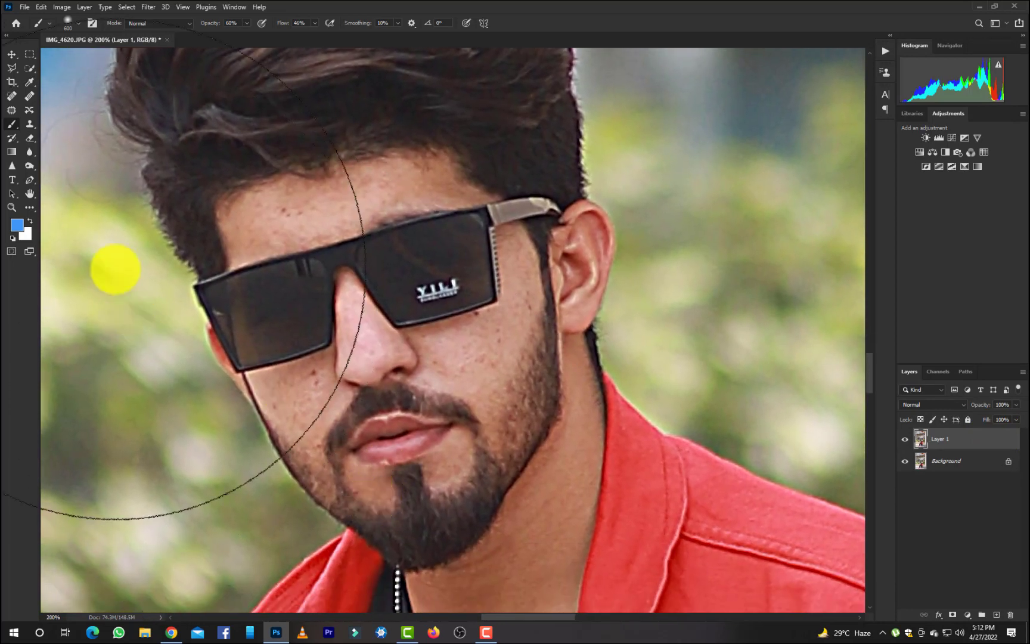
left_click(34, 208)
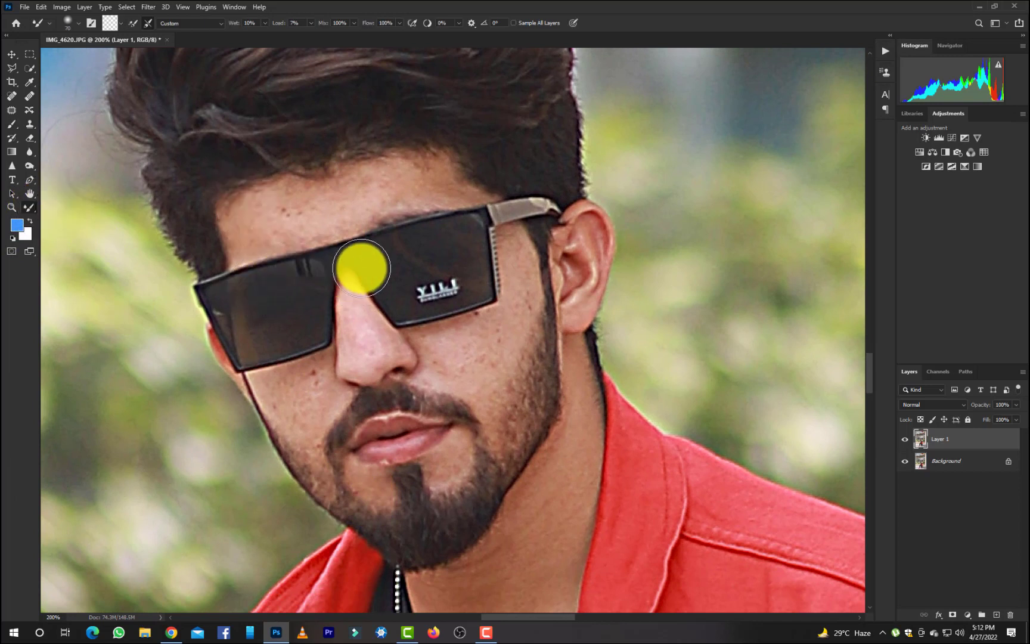
left_click(7, 95)
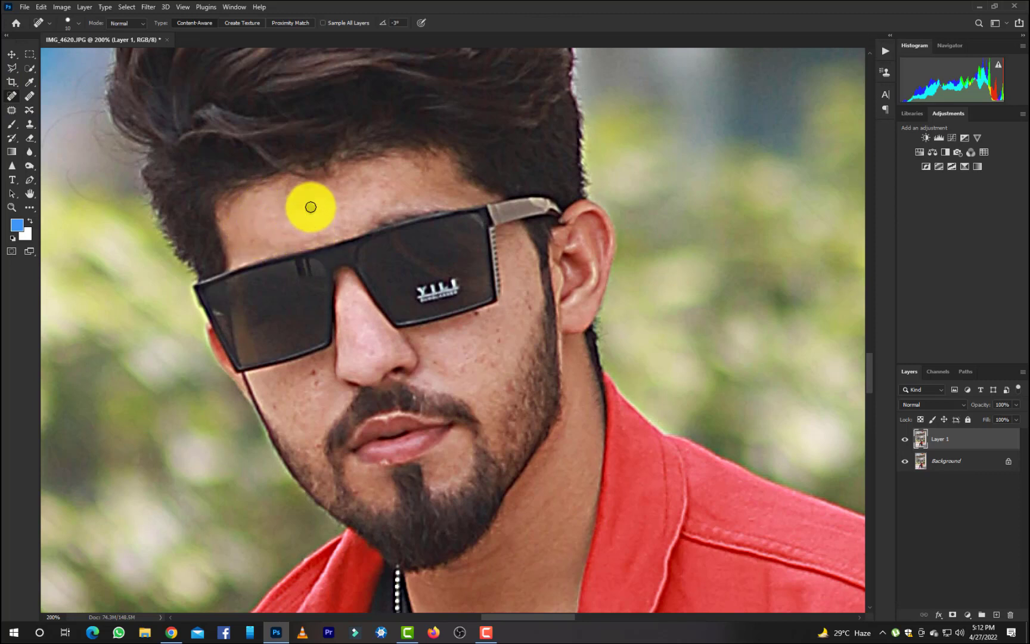
left_click(375, 192)
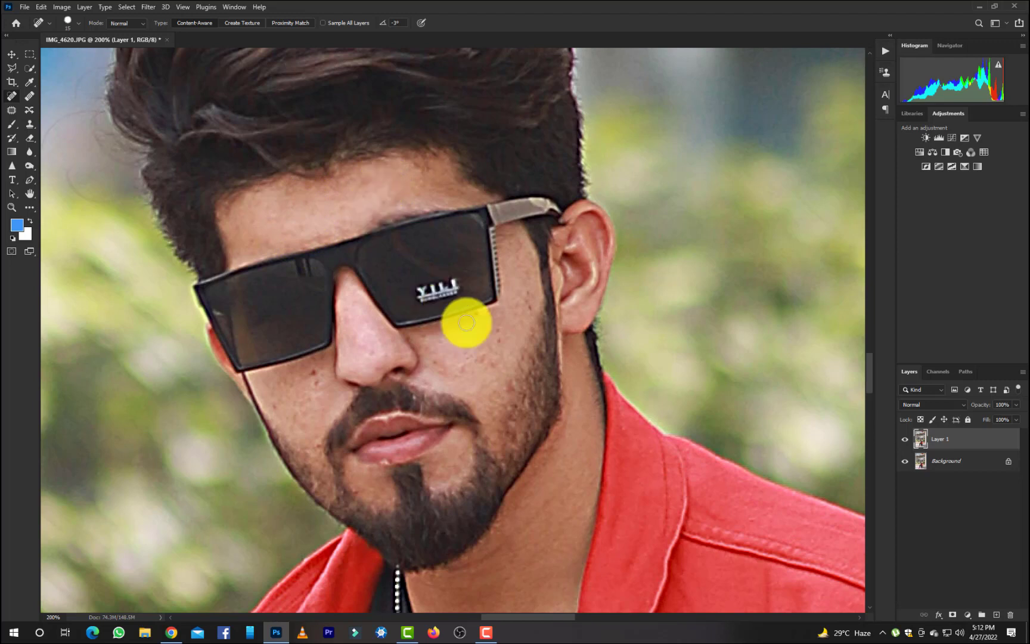
key("bracketright")
left_click(486, 359)
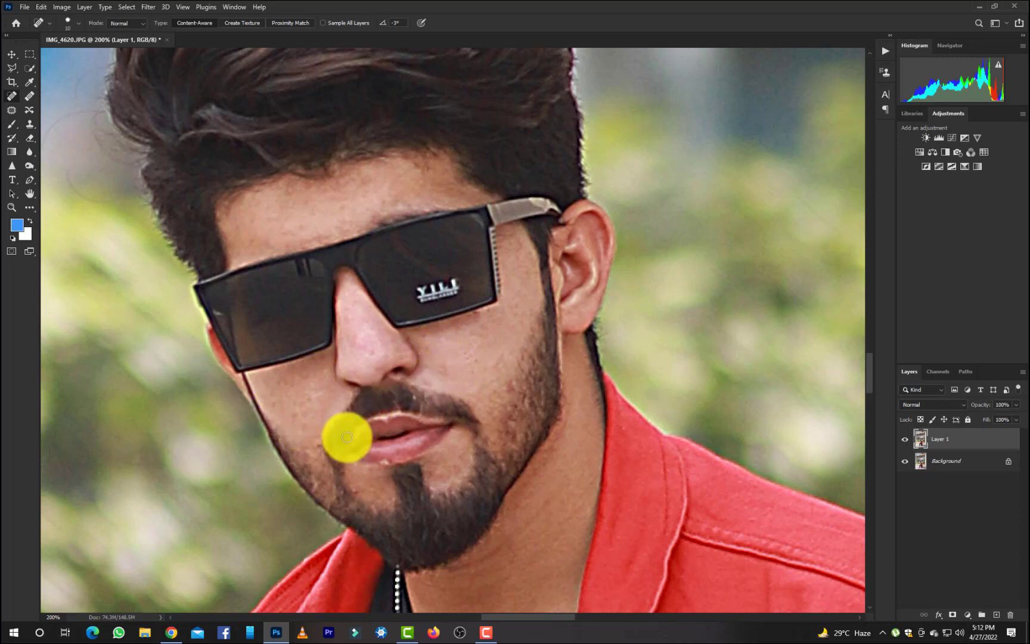
key("bracketleft")
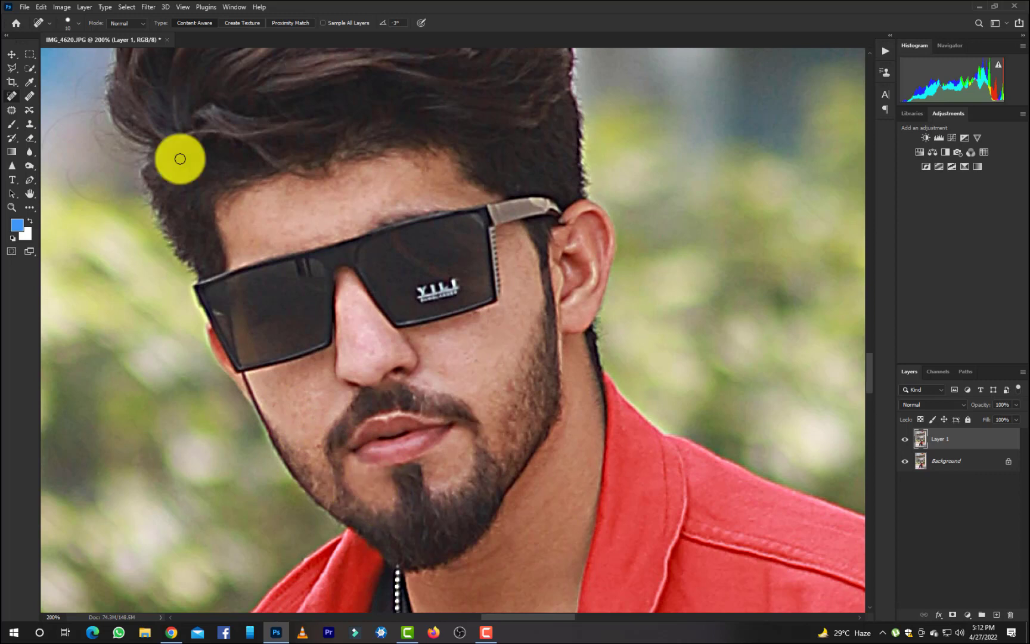
Smooth the forehead skin with the Mixer Brush at 14% wet and 11% load.
left_click(33, 208)
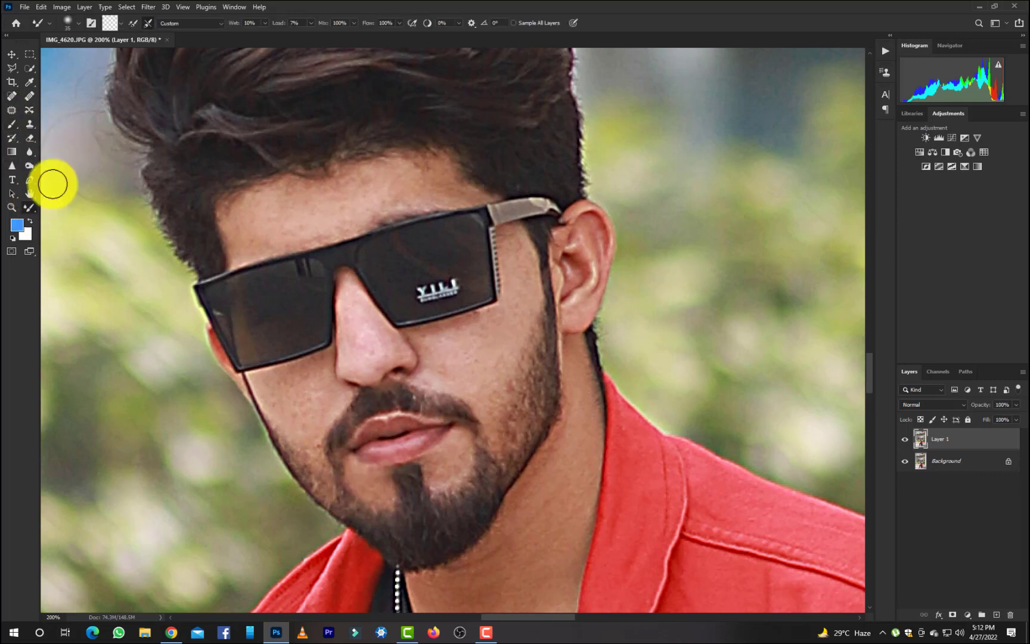
left_click(192, 23)
left_click(192, 24)
left_click(192, 23)
left_click(192, 25)
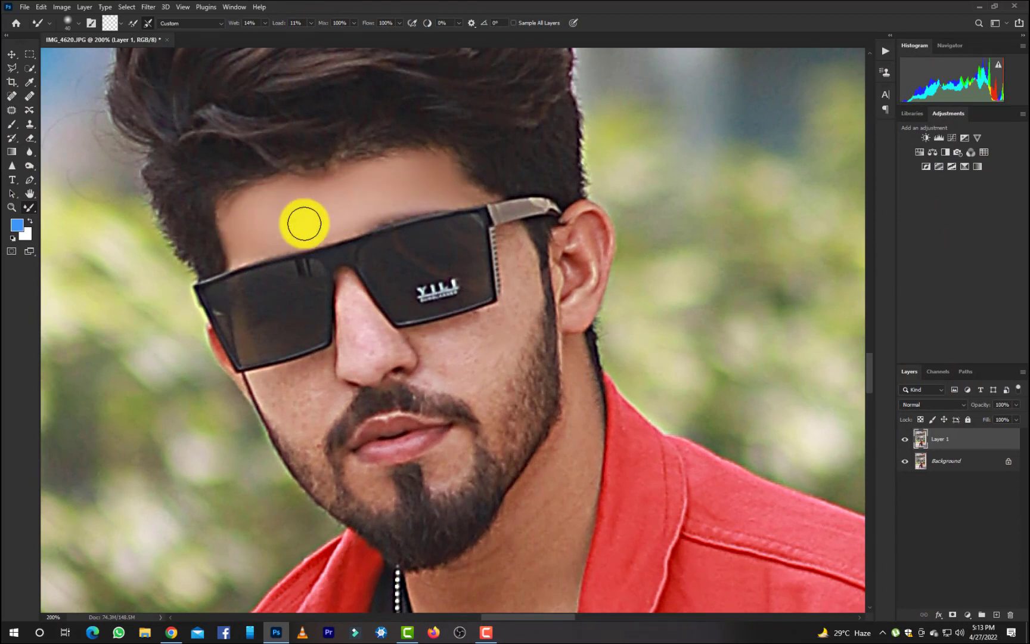
Smooth the temple and the cheek on the ear side of the face with the Mixer Brush, adjusting its size.
key("bracketleft")
key("bracketleft")
key("bracketleft")
mouse_move(511, 244)
left_mouse_down()
mouse_move(522, 258)
mouse_move(505, 236)
left_mouse_up()
key("bracketright")
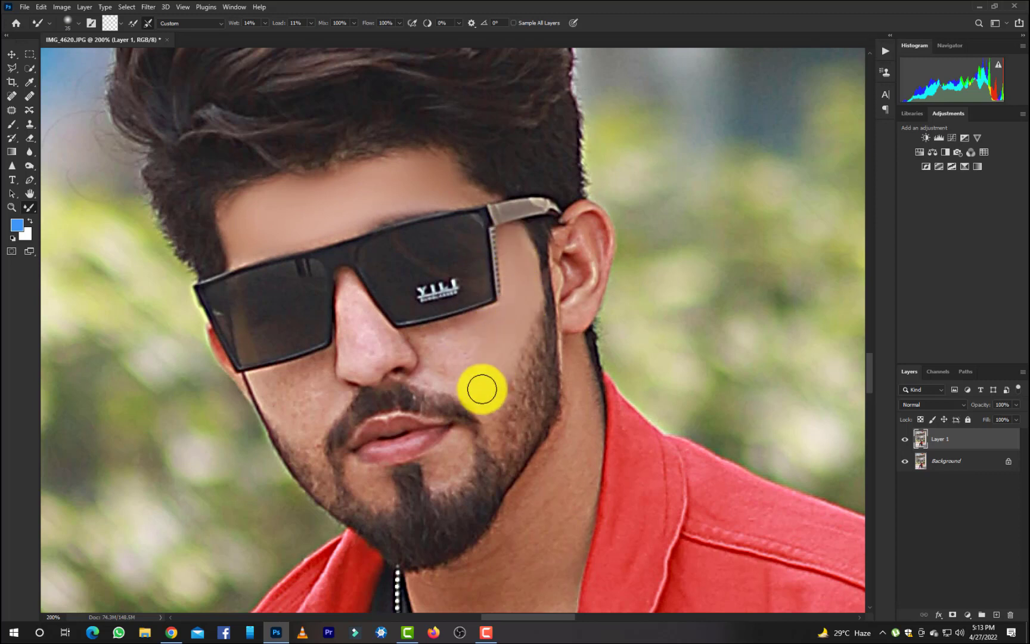
mouse_move(491, 374)
left_mouse_down()
mouse_move(472, 382)
mouse_move(428, 345)
mouse_move(505, 307)
left_mouse_up()
key("bracketleft")
key("bracketleft")
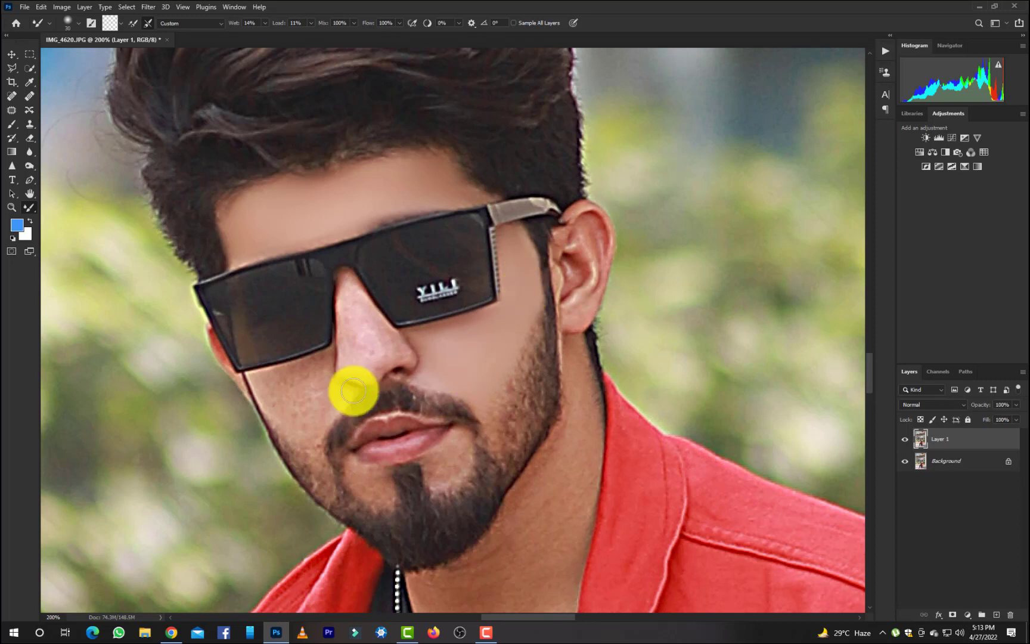
Smooth the nose and the far cheek below the sunglasses with a small Mixer Brush.
key("bracketleft")
key("bracketright")
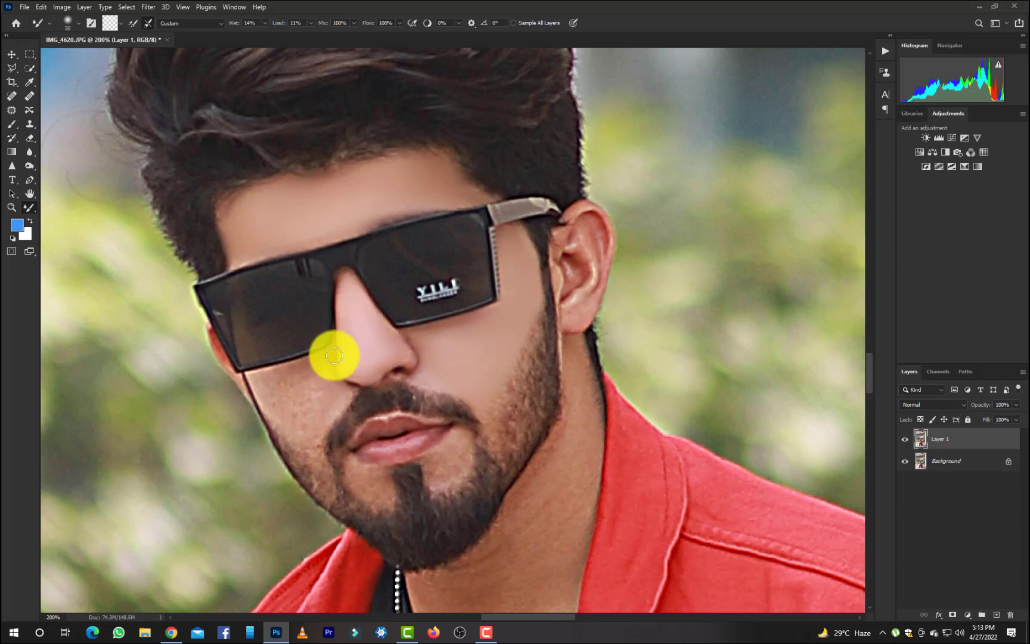
key("bracketright")
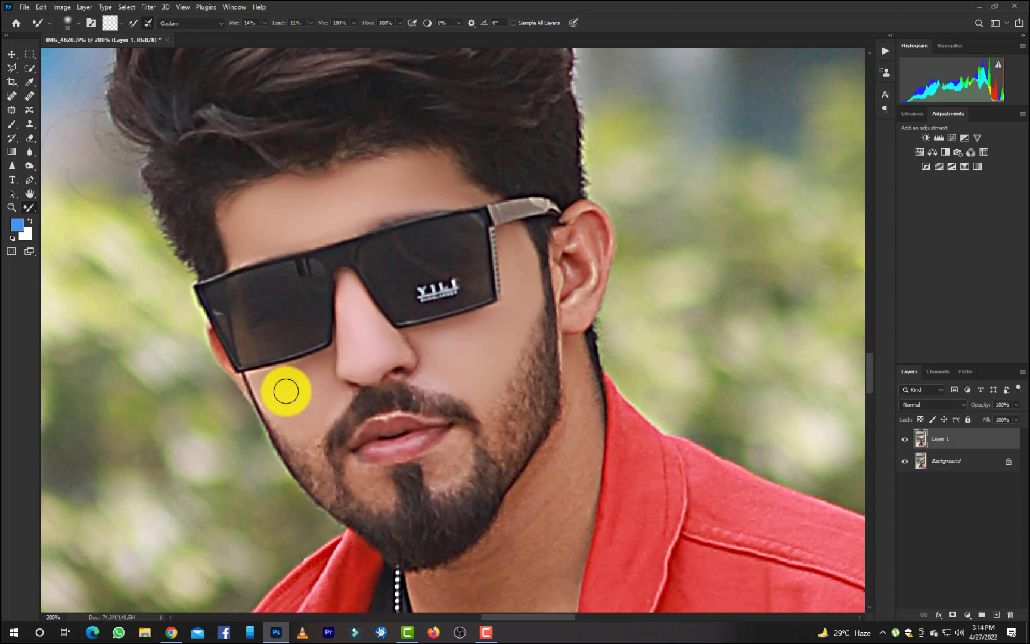
key("bracketleft")
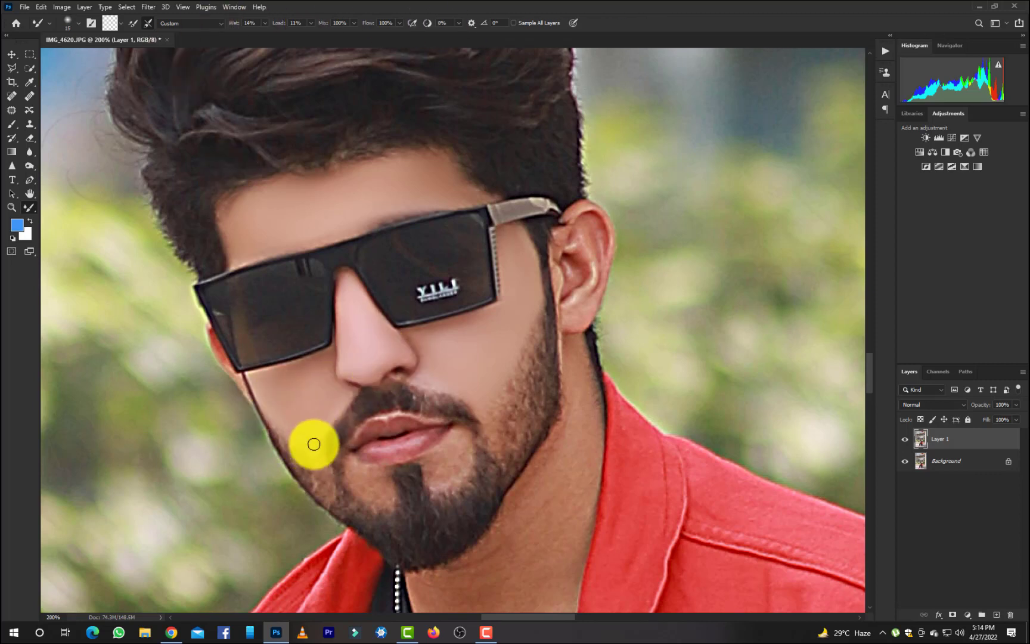
Blend the lips and the bare skin around the chin with the Mixer Brush at about 20 to 25 px.
key("bracketright")
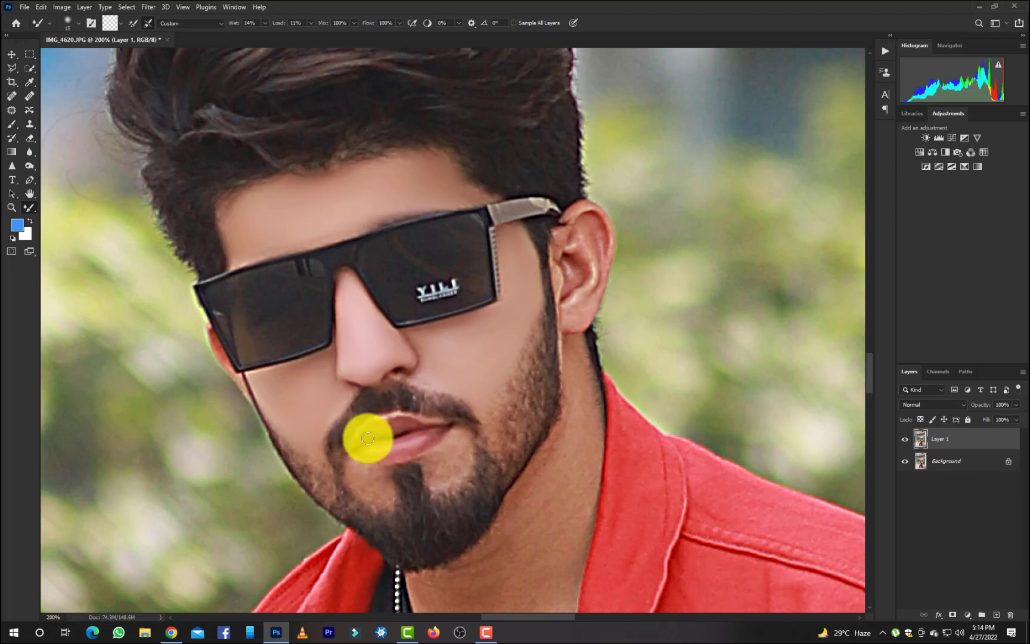
key("bracketright")
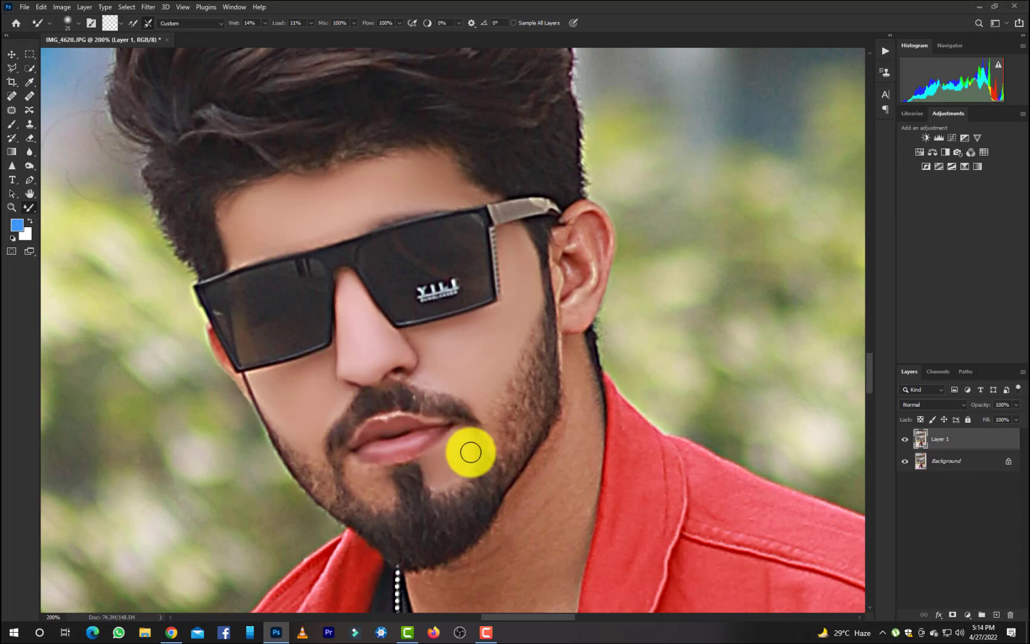
key("bracketleft")
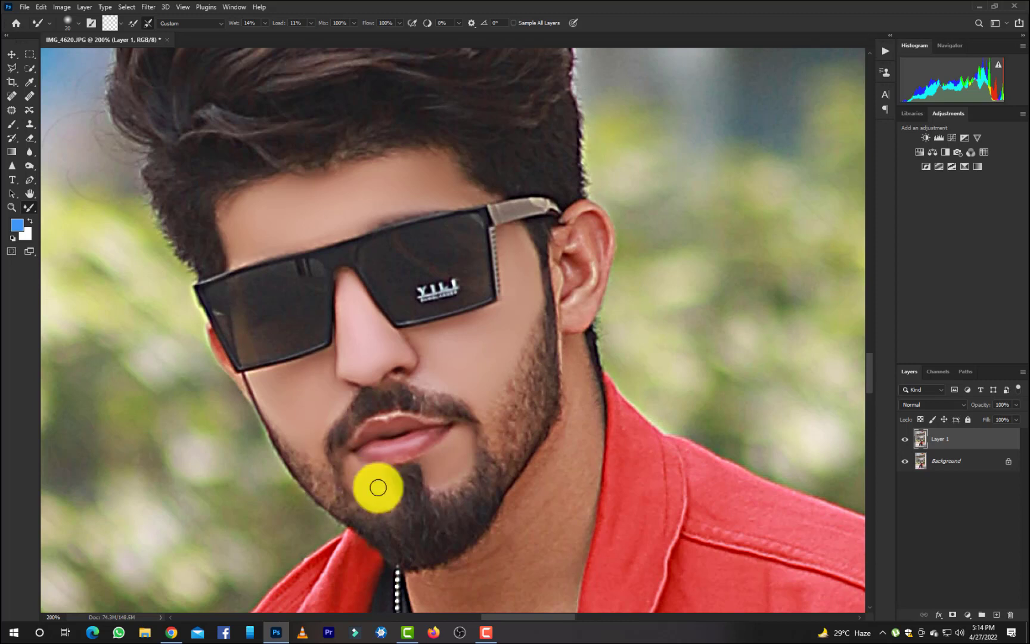
Smooth the side of the neck just below the ear with a larger Mixer Brush.
scroll(472, 363, "down", 3)
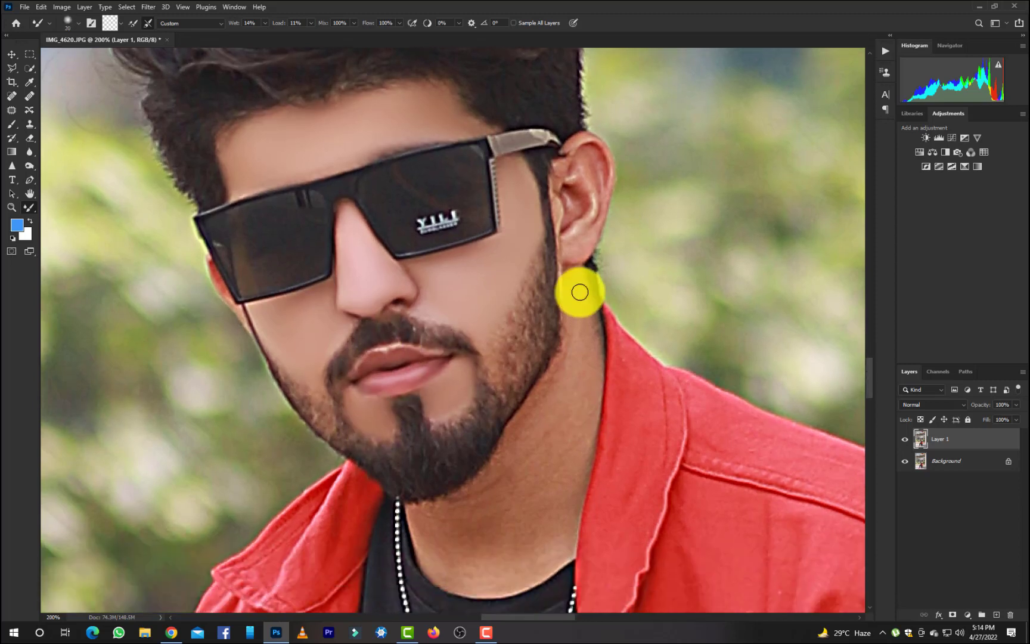
key("bracketright")
key("bracketright")
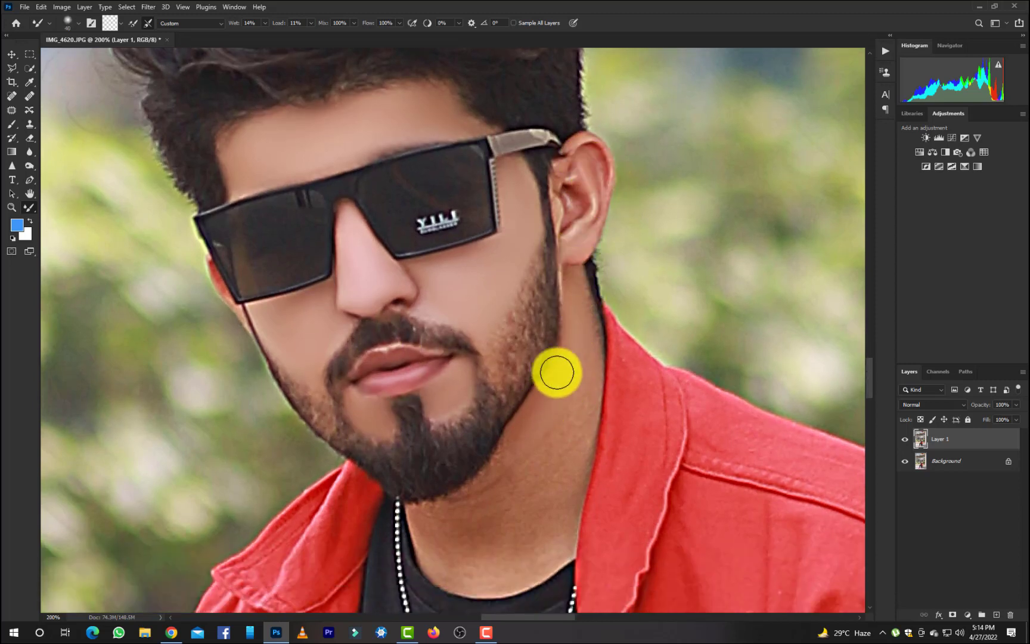
Smooth the front of the neck down to the shirt and along the jacket collar with the Mixer Brush.
scroll(562, 392, "down", 2)
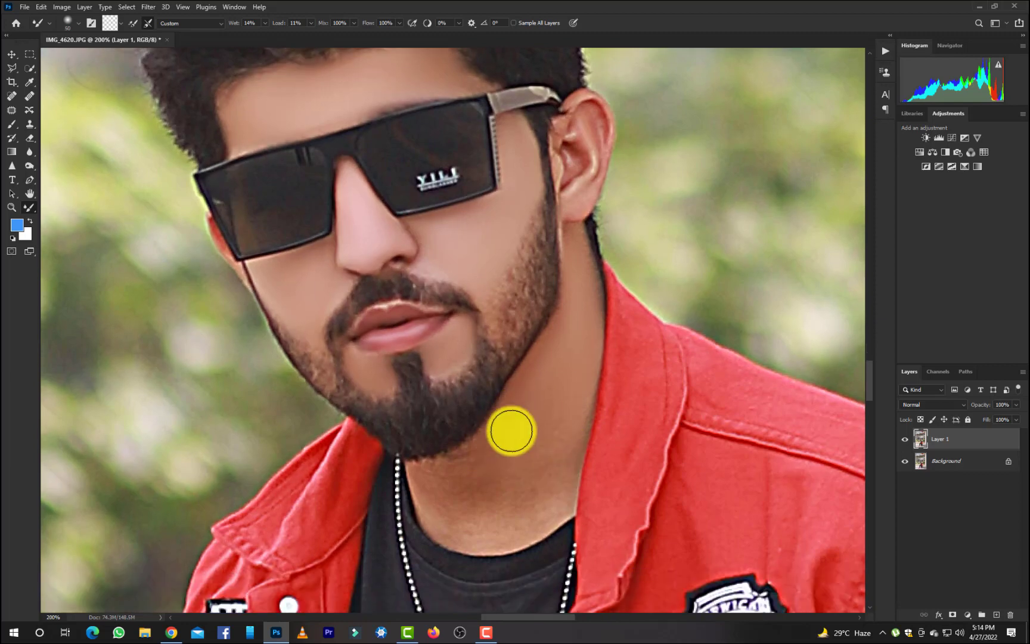
key("bracketright")
key("bracketright")
mouse_move(573, 405)
left_mouse_down()
mouse_move(508, 501)
mouse_move(553, 471)
mouse_move(469, 518)
left_mouse_up()
key("bracketleft")
key("bracketleft")
key("bracketleft")
key("bracketleft")
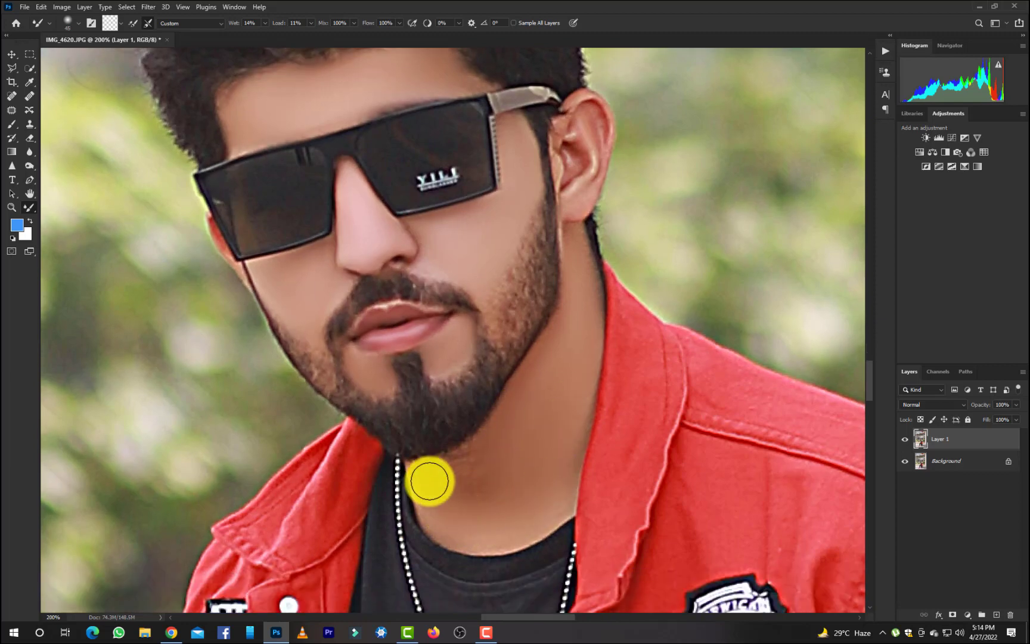
mouse_move(431, 482)
left_mouse_down()
mouse_move(470, 451)
mouse_move(433, 475)
mouse_move(498, 481)
mouse_move(427, 494)
mouse_move(475, 534)
mouse_move(575, 433)
left_mouse_up()
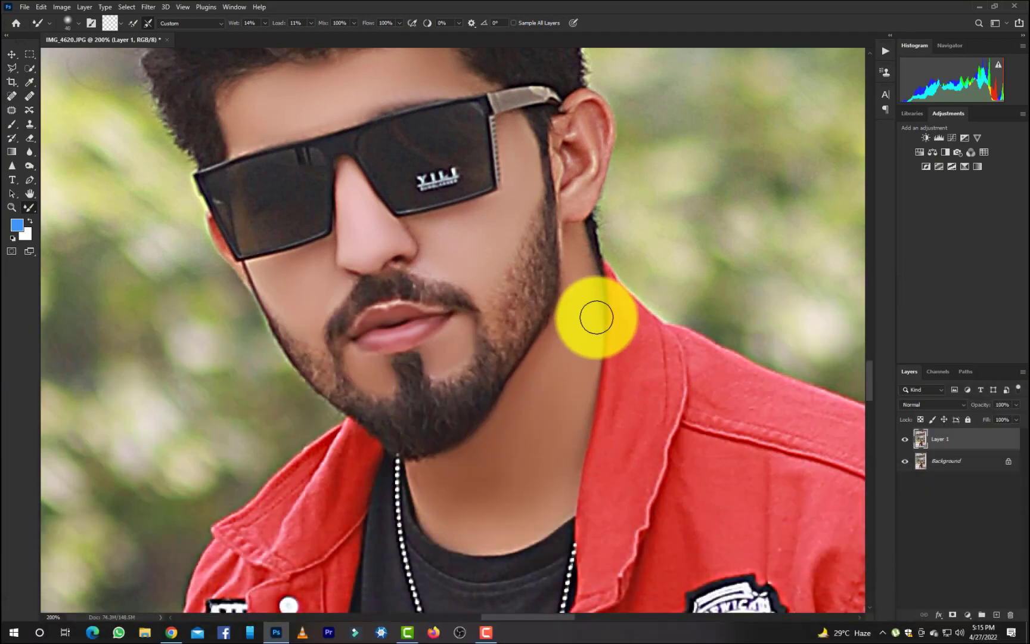
key("bracketleft")
mouse_move(596, 315)
left_mouse_down()
mouse_move(585, 247)
mouse_move(590, 277)
mouse_move(588, 242)
left_mouse_up()
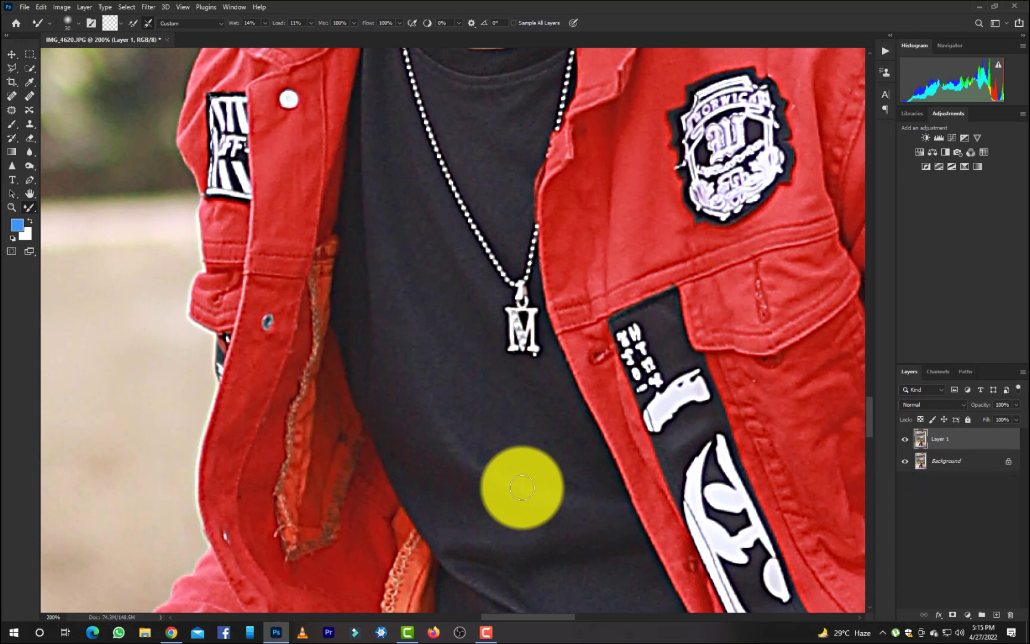
Smooth the skin of both hands with the Mixer Brush, enlarging the brush to fit.
key("ctrl+minus")
key("ctrl+minus")
key("ctrl+plus")
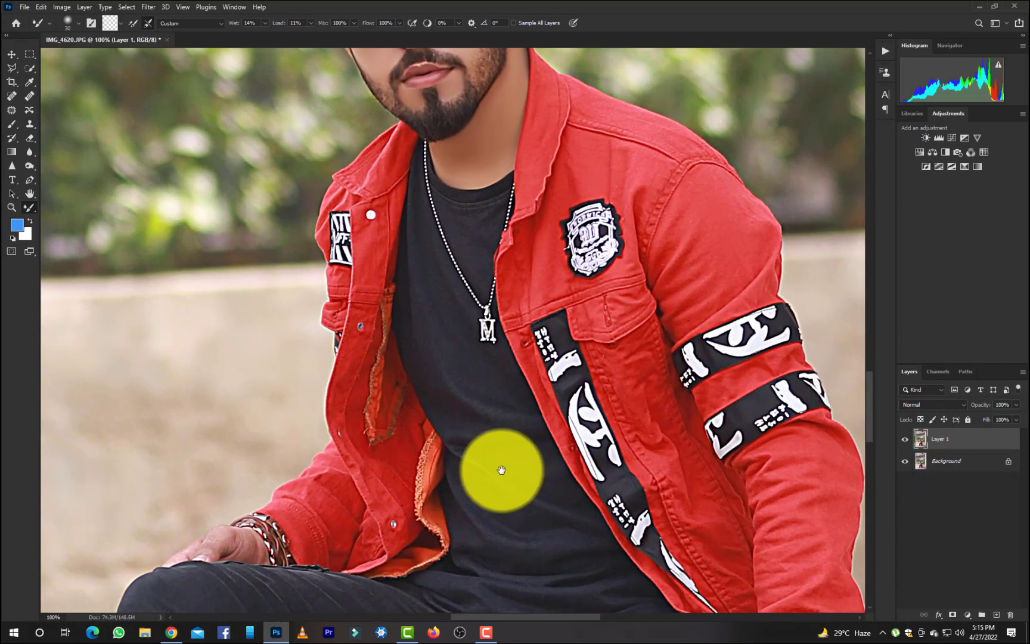
left_click_drag(501, 470, 501, 173)
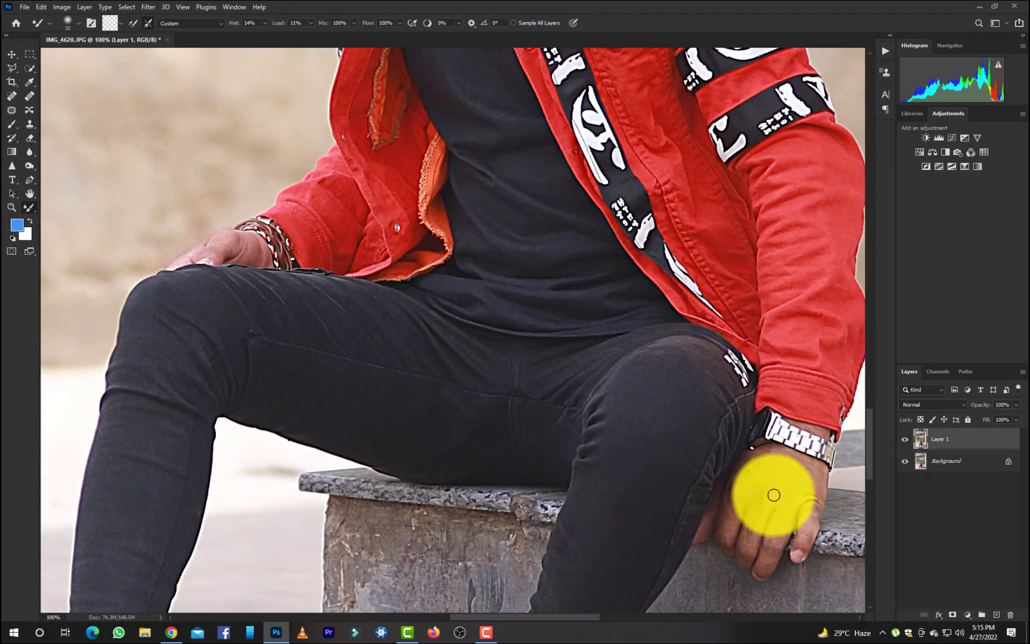
key("bracketright")
key("bracketright")
key("bracketright")
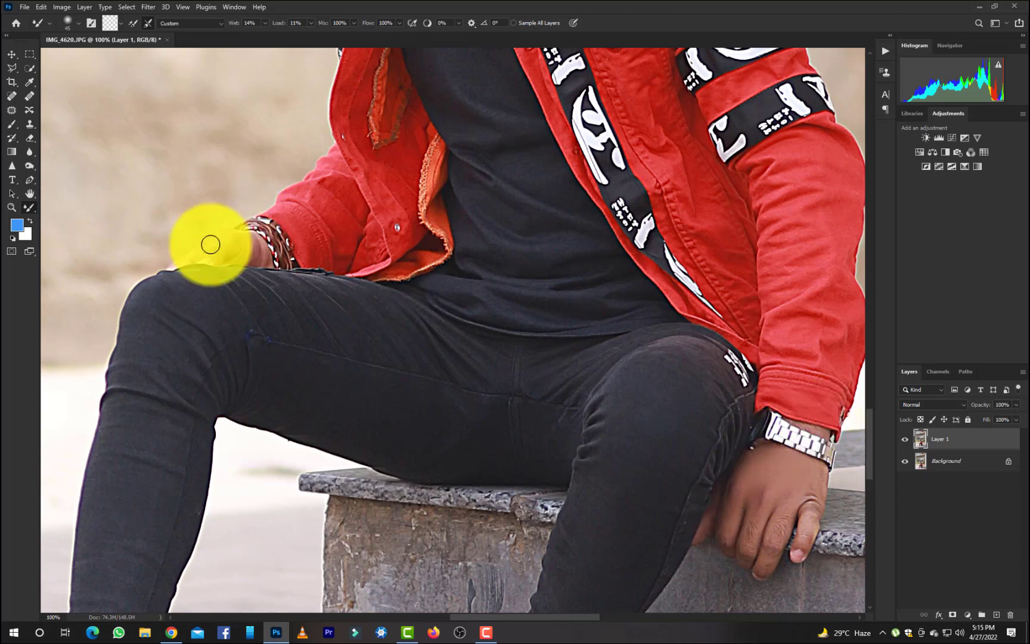
key("bracketright")
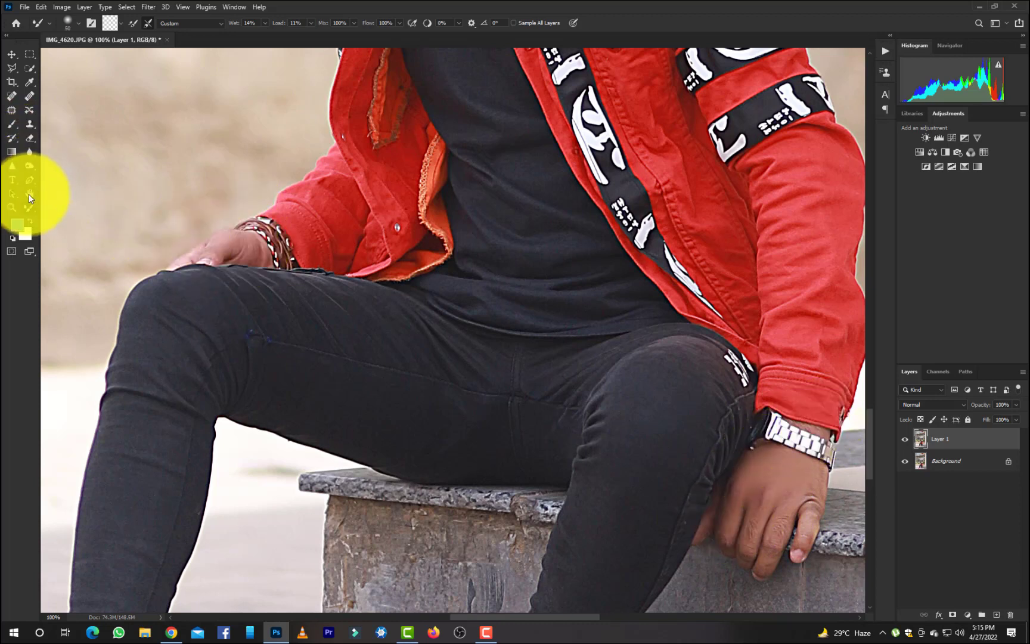
Outline the beard edge from the sideburn across the cheek to the skin below the lips with the Polygonal Lasso.
left_click_drag(29, 166, 48, 171)
left_click(57, 166)
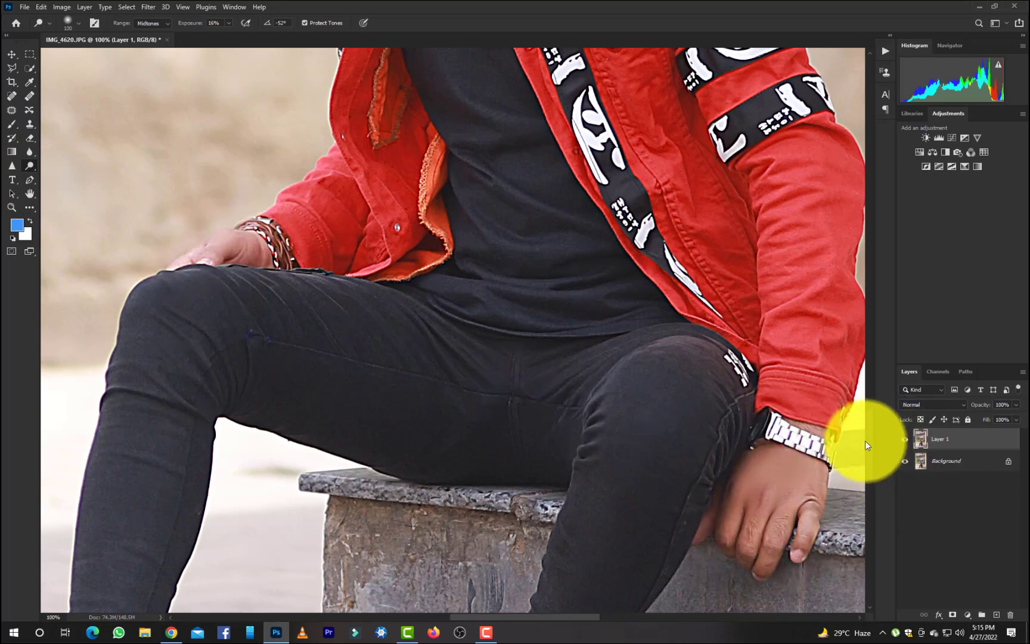
scroll(886, 355, "up", 10)
scroll(886, 364, "down", 2)
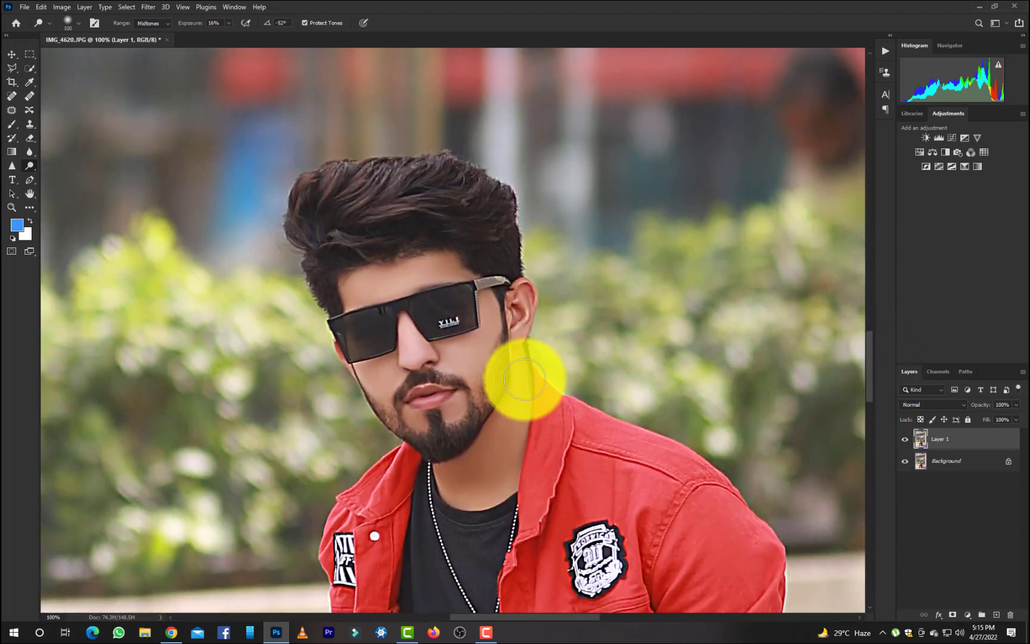
left_click(12, 70)
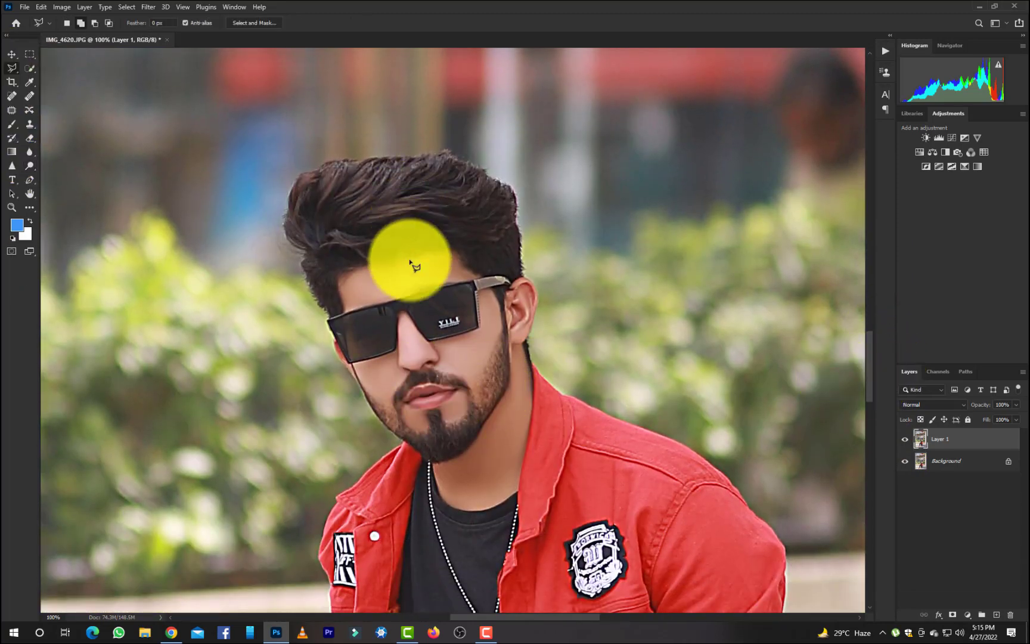
left_click(503, 328)
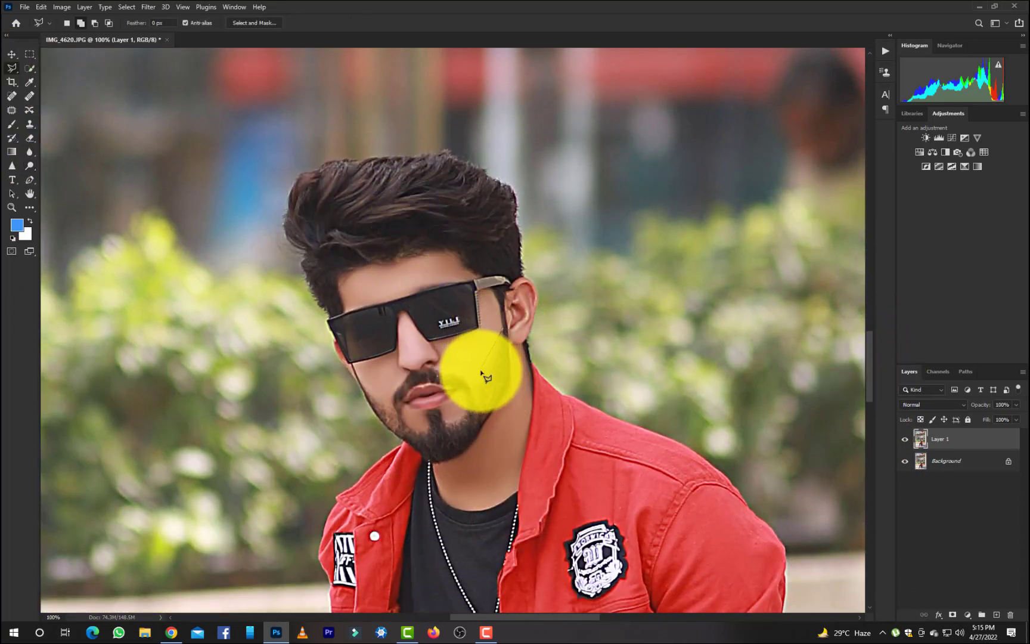
left_click(471, 391)
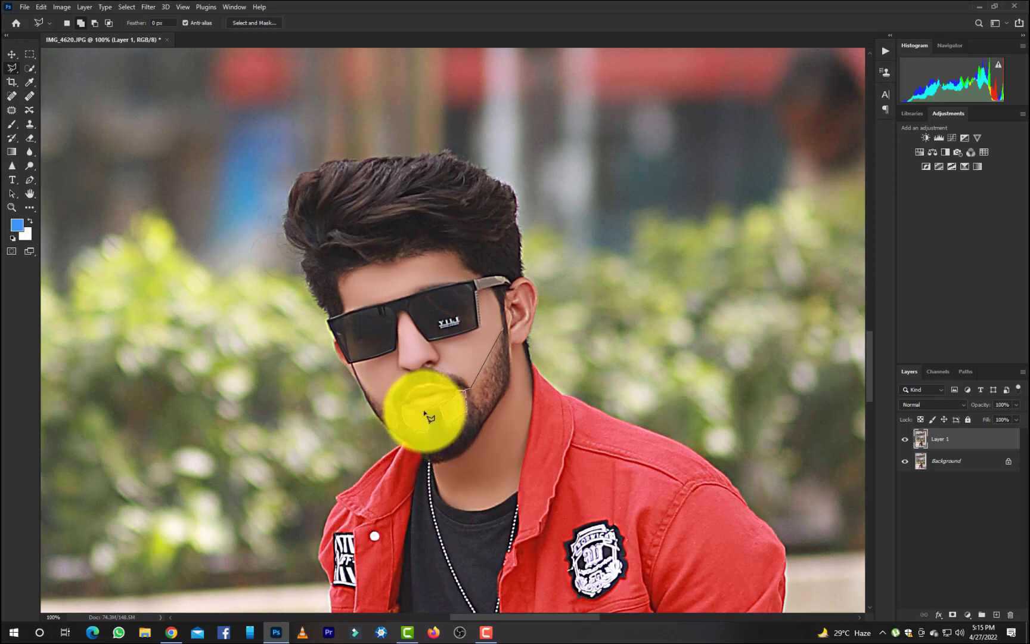
double_click(425, 411)
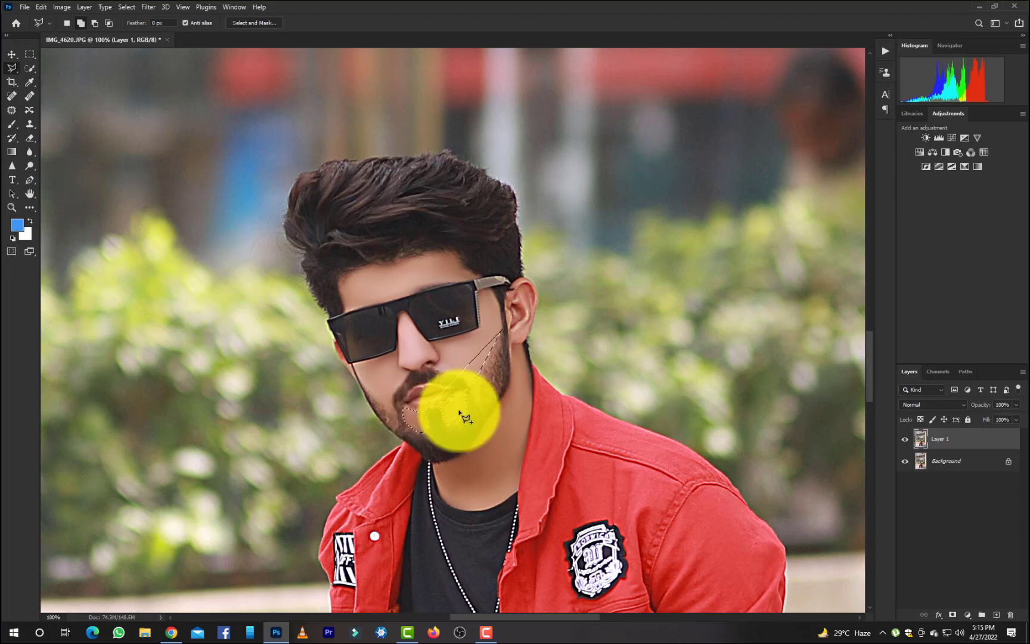
Lighten the selected skin along the beard edge with the Dodge tool and deselect it.
left_click(29, 166)
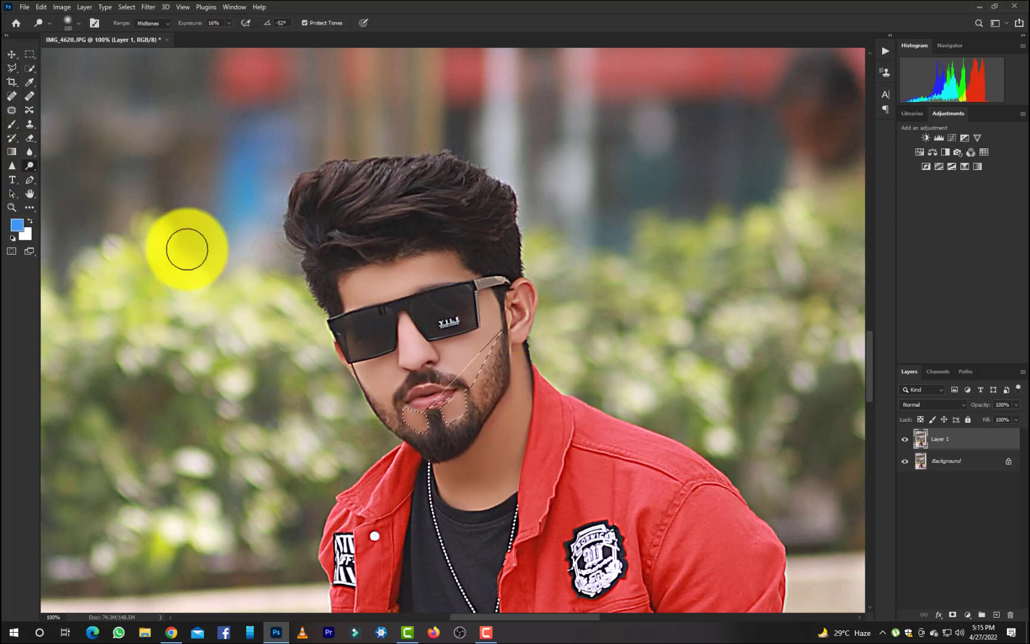
mouse_move(464, 405)
left_mouse_down()
mouse_move(400, 418)
mouse_move(442, 418)
mouse_move(437, 400)
mouse_move(476, 376)
mouse_move(455, 384)
mouse_move(490, 338)
left_mouse_up()
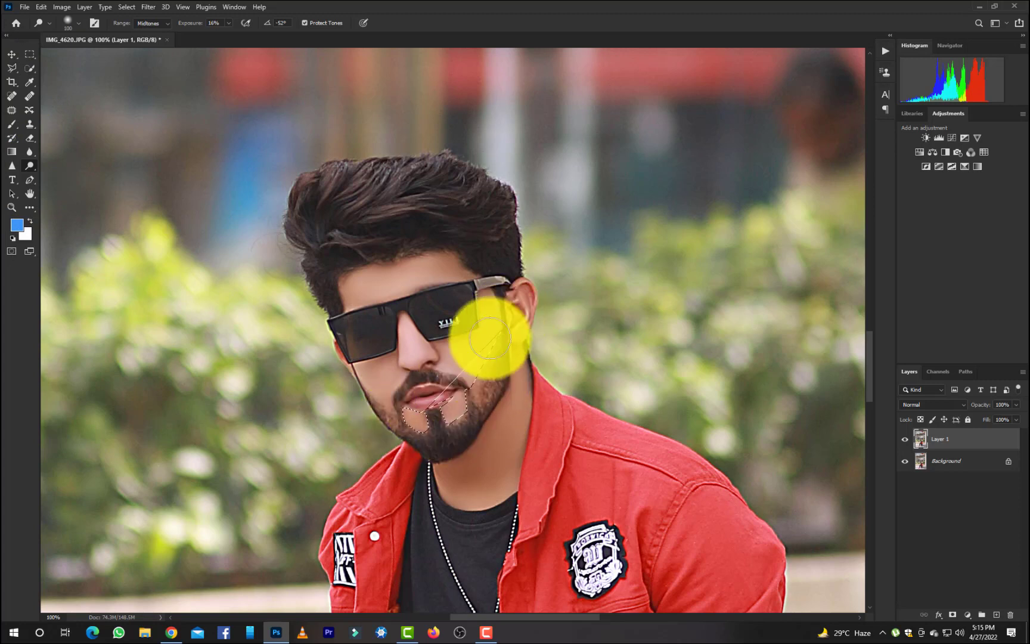
left_click(30, 68)
right_click(475, 374)
left_click(486, 380)
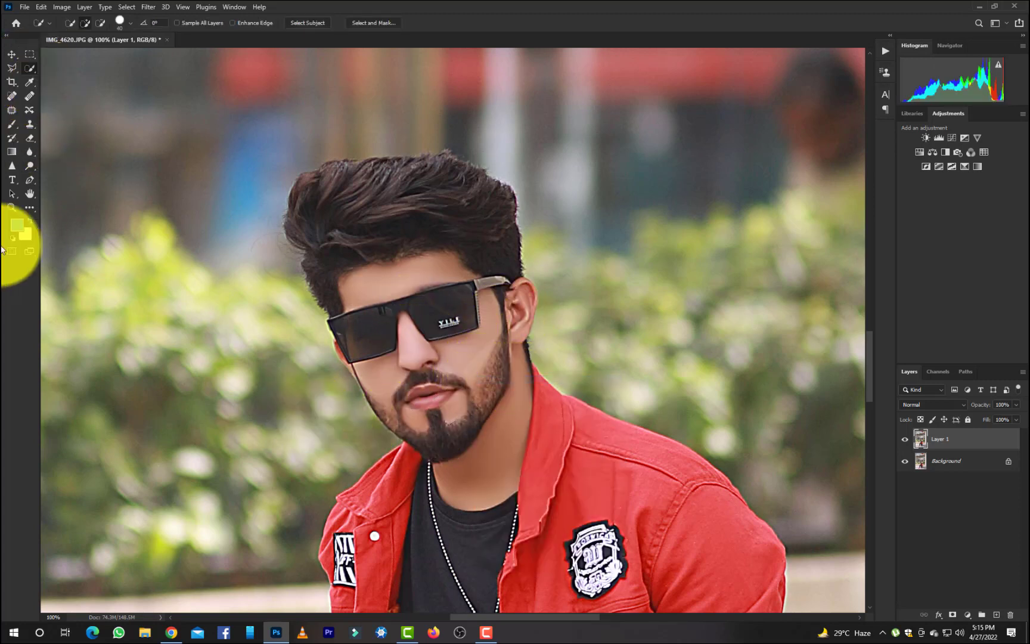
Blend the skin around the mouth and beard edge with the Mixer Brush at 25 to 30 px.
left_click(30, 207)
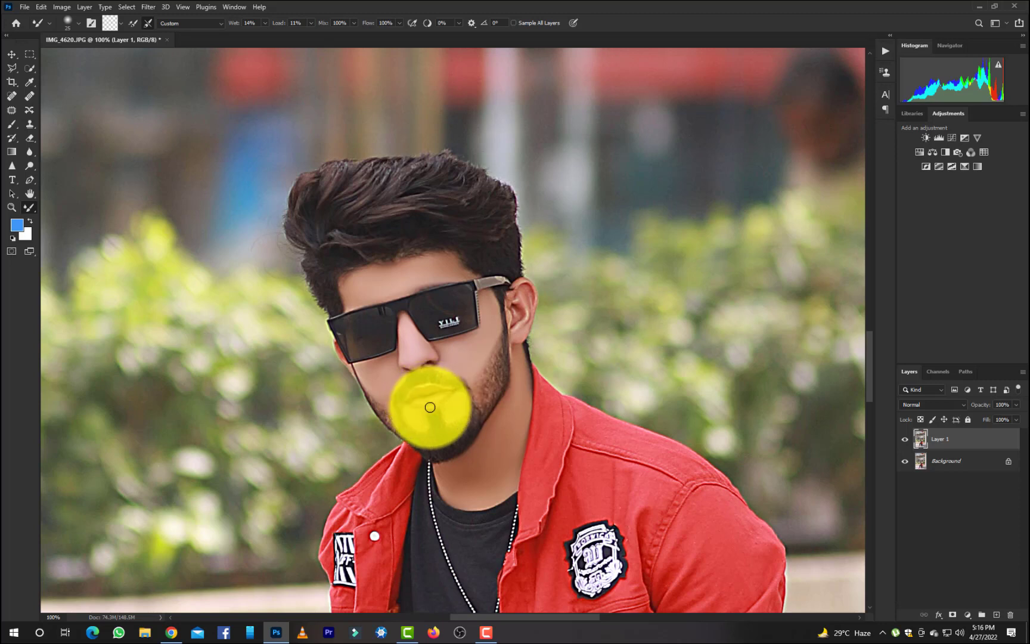
key("]")
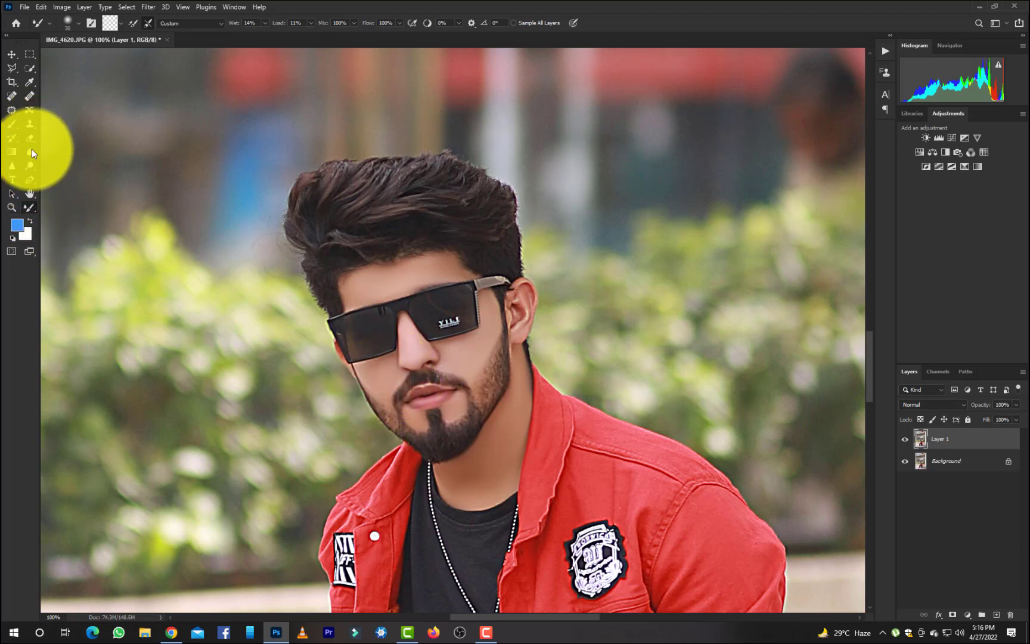
Darken the beard and sideburn with the Burn tool, reducing the brush to 30 px.
left_click(29, 164)
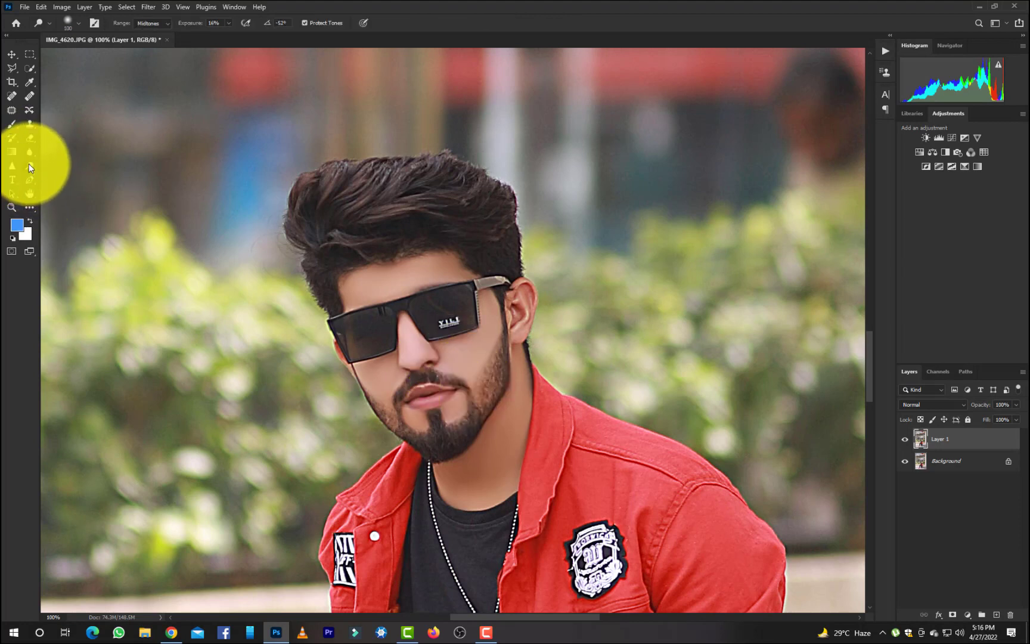
left_click(57, 177)
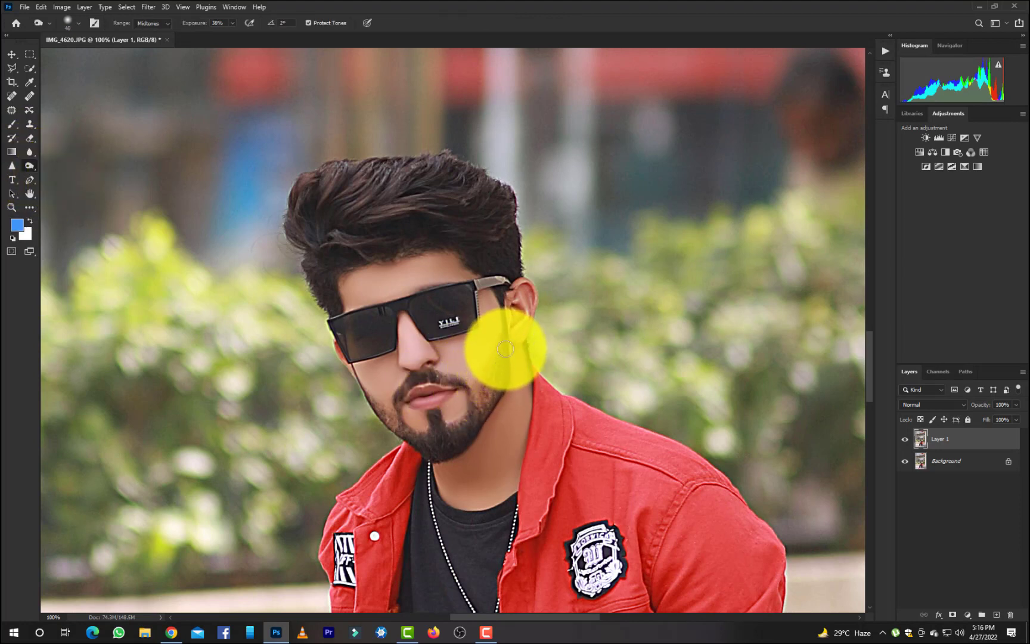
mouse_move(492, 383)
left_mouse_down()
mouse_move(470, 425)
mouse_move(499, 352)
mouse_move(471, 414)
mouse_move(440, 440)
mouse_move(436, 431)
mouse_move(400, 431)
mouse_move(420, 381)
mouse_move(398, 394)
mouse_move(427, 377)
mouse_move(461, 384)
mouse_move(394, 424)
mouse_move(376, 407)
mouse_move(420, 445)
mouse_move(448, 443)
mouse_move(501, 346)
mouse_move(484, 400)
mouse_move(499, 382)
mouse_move(474, 403)
mouse_move(620, 422)
left_mouse_up()
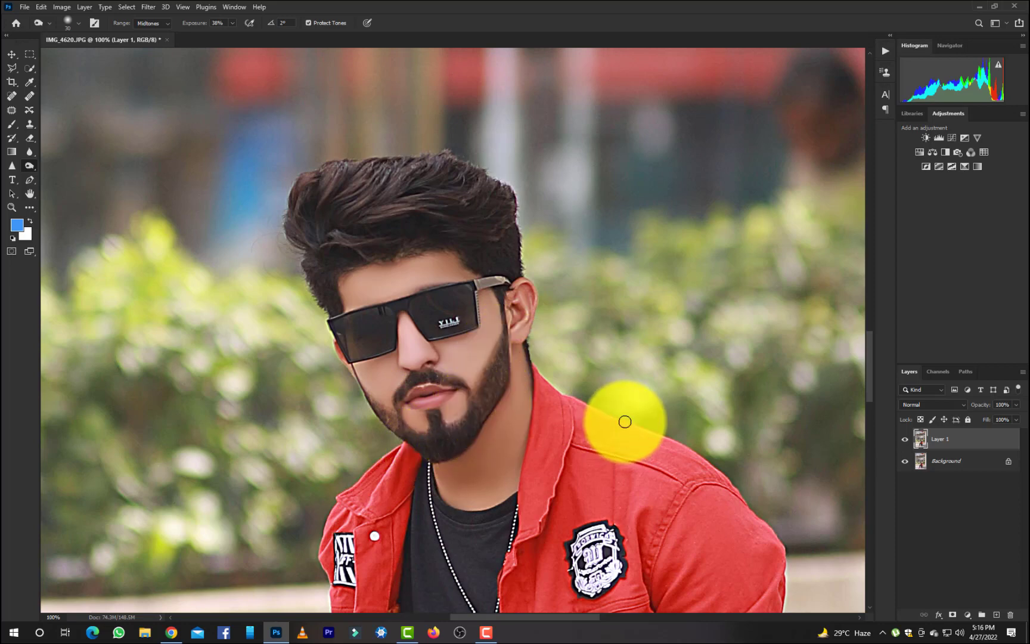
Apply Shadows/Highlights to Layer 1 with a much lower shadow tone, highlights amount and tone of 59%, and a slightly reduced midtone.
key("ctrl+minus")
key("ctrl+minus")
key("ctrl+minus")
key("ctrl+minus")
key("ctrl+minus")
key("ctrl+plus")
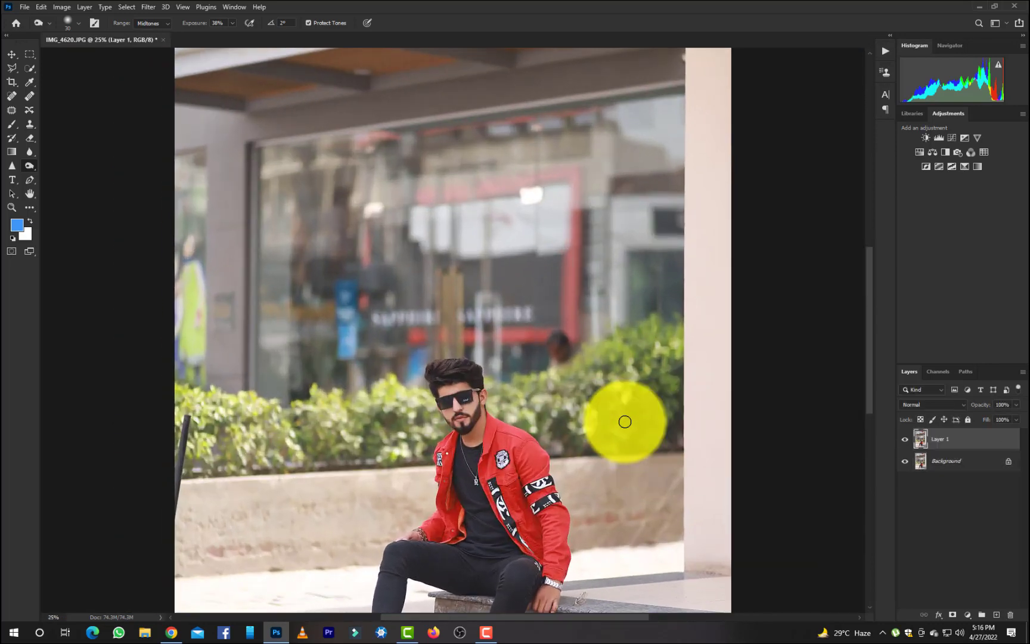
key("ctrl+minus")
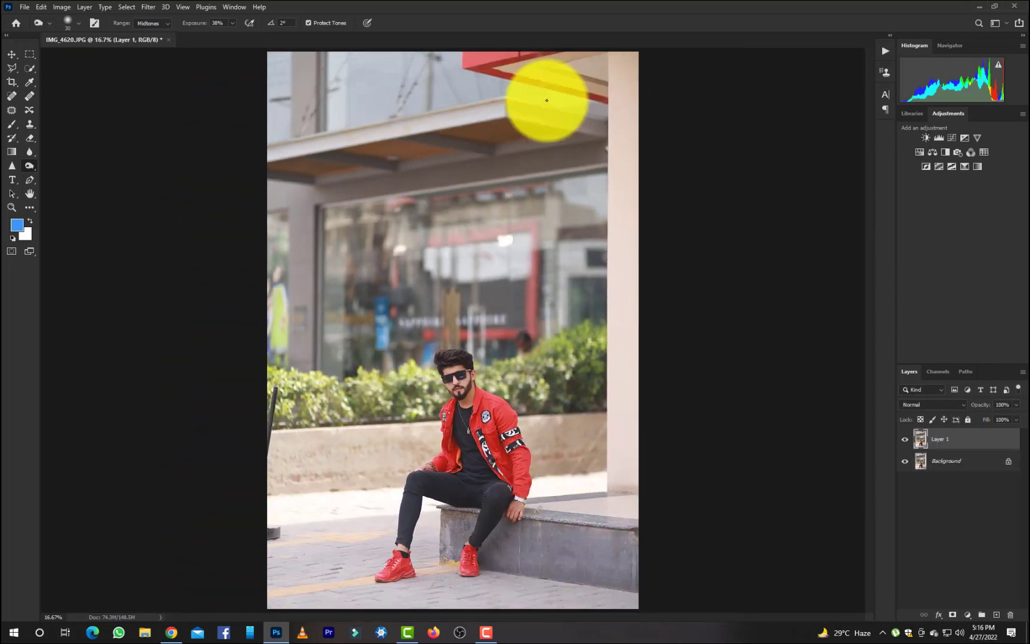
left_click(63, 8)
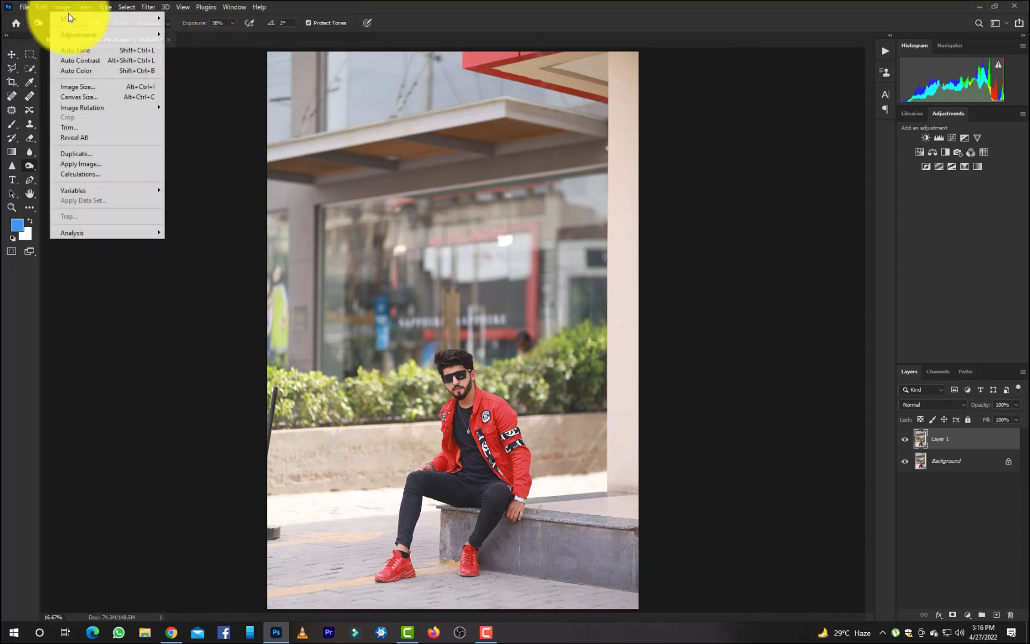
mouse_move(78, 34)
left_click(263, 221)
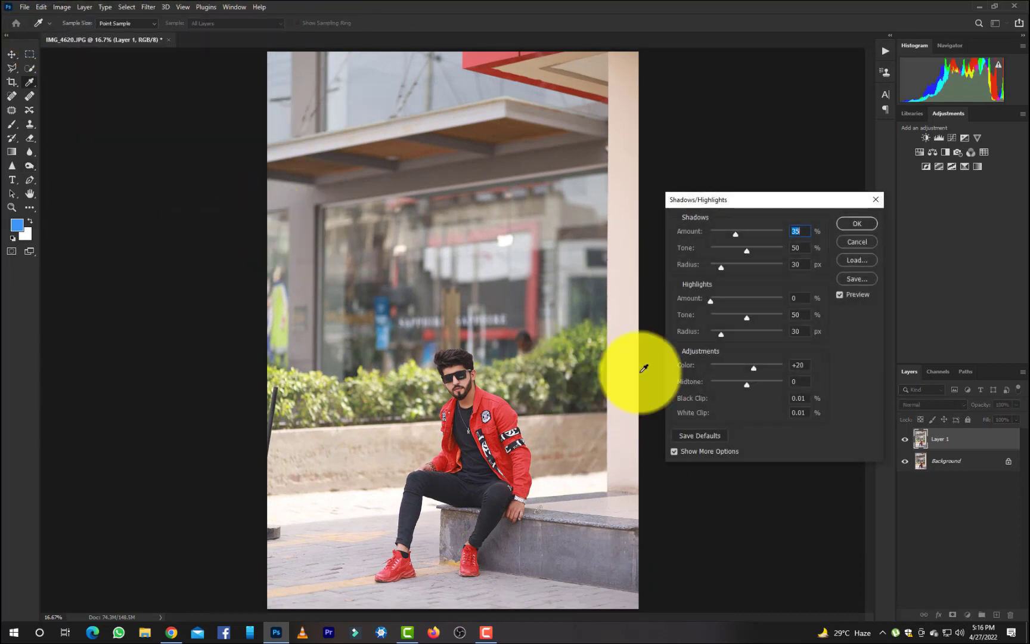
left_click_drag(746, 250, 718, 251)
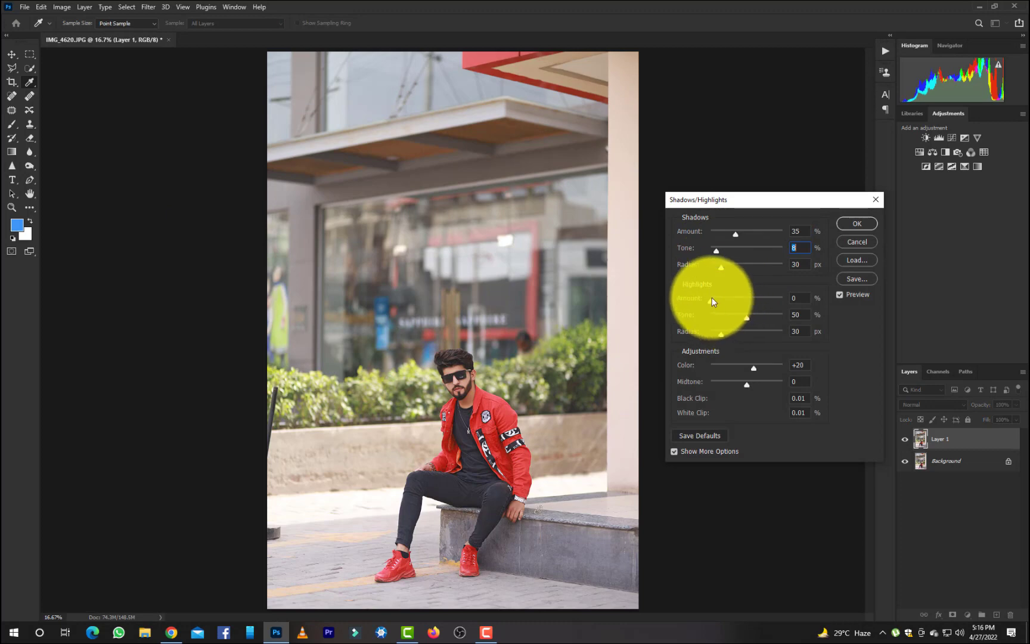
left_click_drag(711, 301, 752, 317)
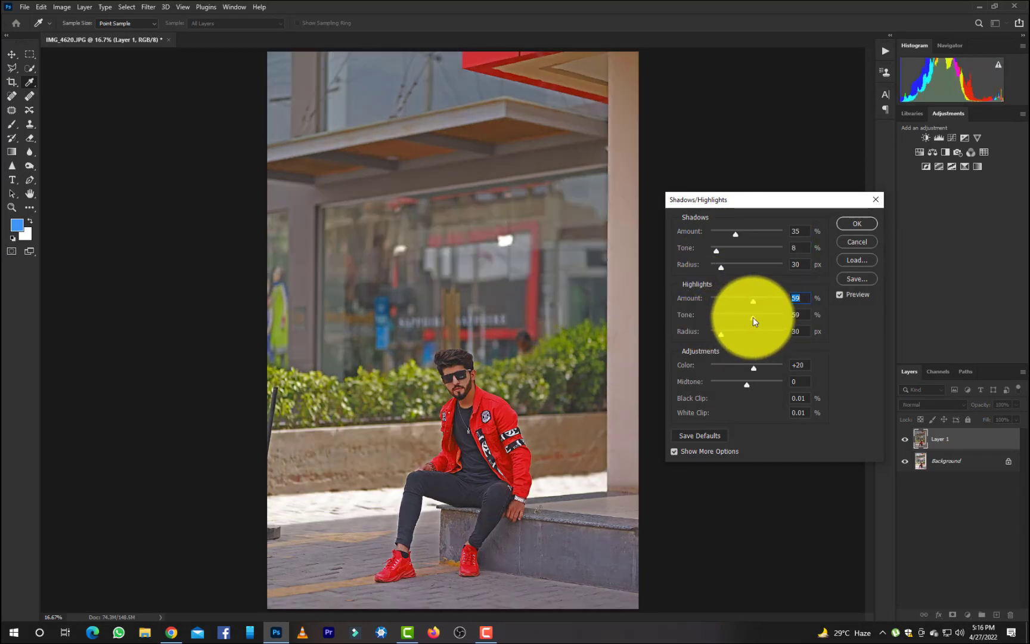
mouse_move(746, 385)
left_mouse_down()
mouse_move(765, 384)
mouse_move(739, 388)
left_mouse_up()
left_click(869, 223)
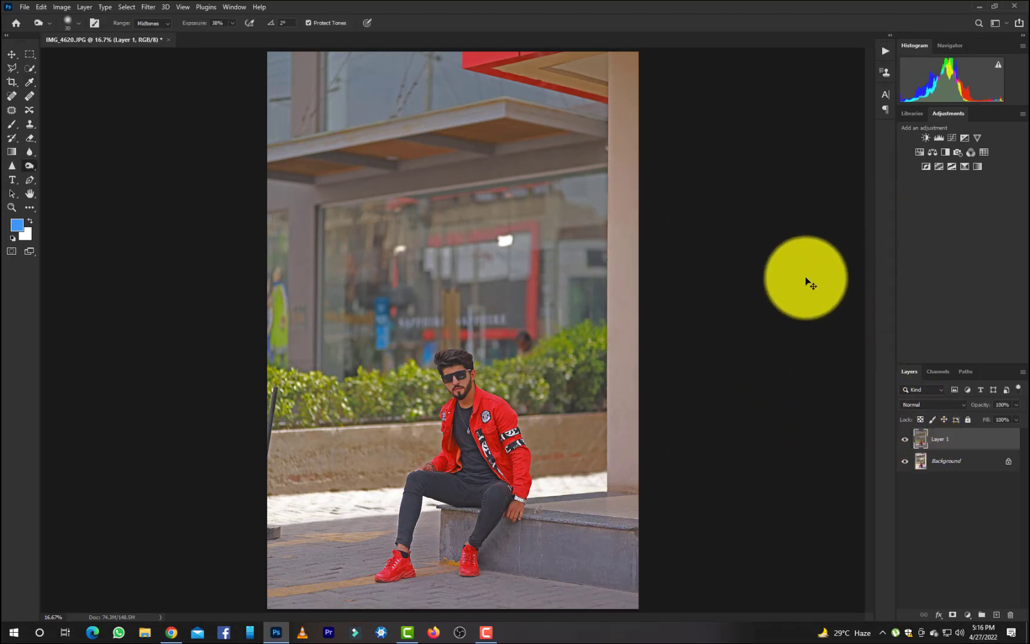
Compare the edit with the original photo by hiding and showing Layer 1.
key("ctrl+minus")
key("ctrl+plus")
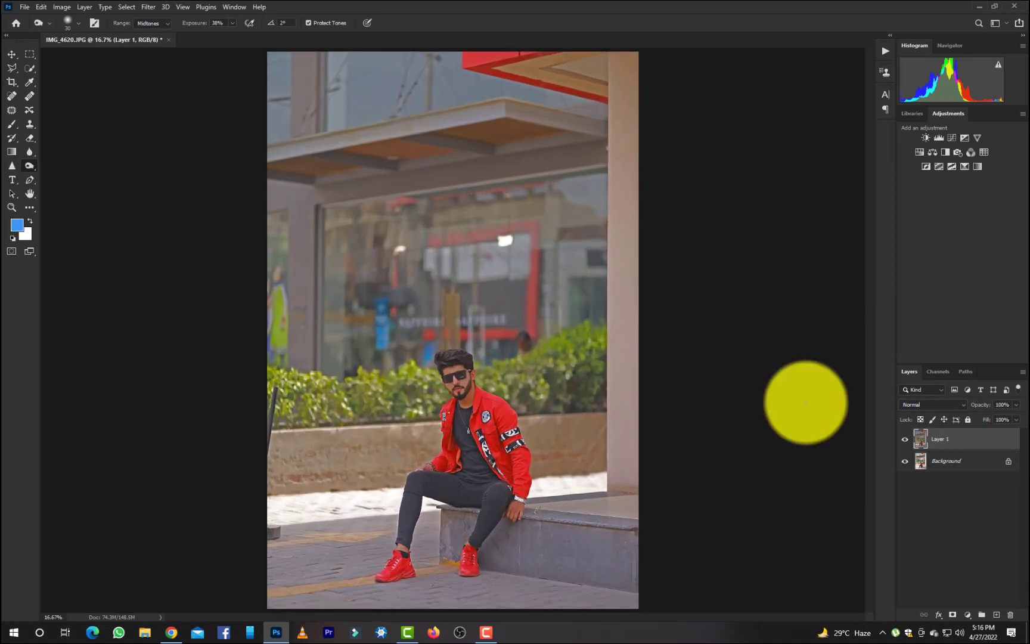
left_click(906, 440)
left_click(905, 441)
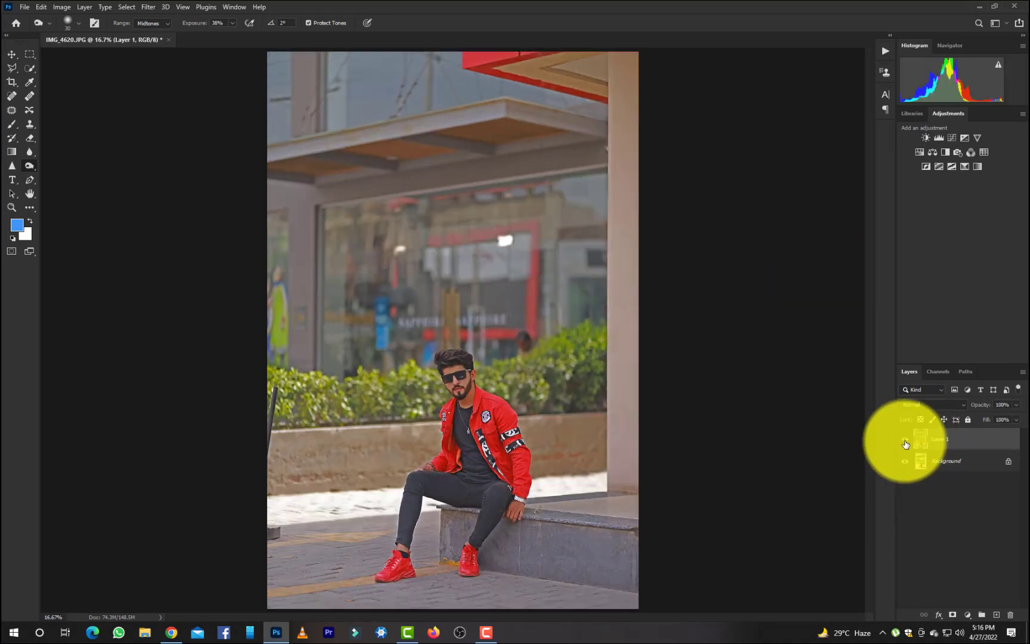
Select the man's hair, face and neck with the Quick Selection tool.
key("ctrl+plus")
key("ctrl+plus")
key("ctrl+plus")
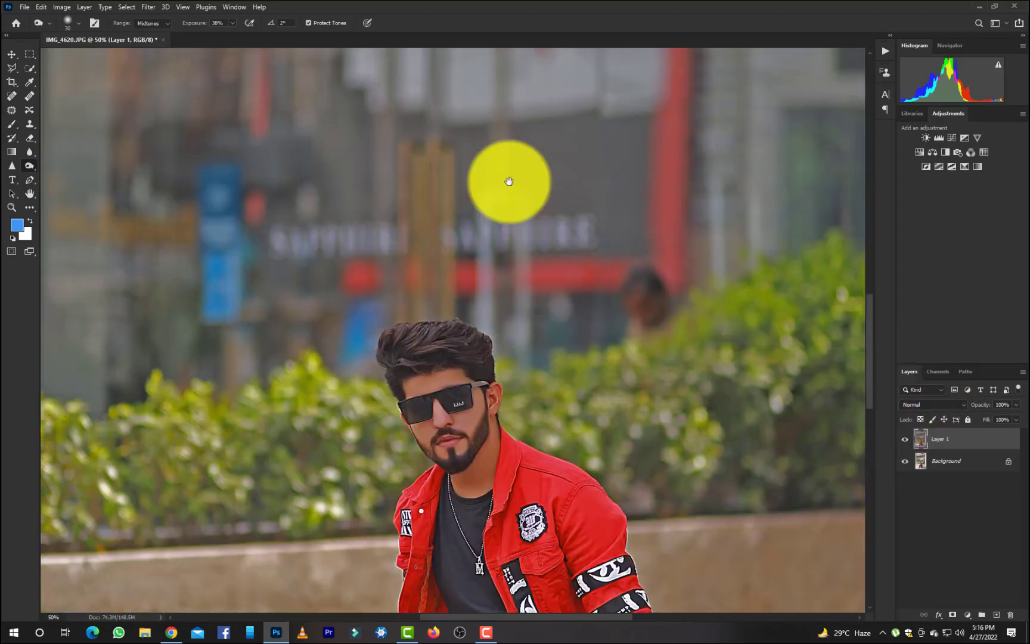
left_click_drag(509, 181, 471, 110)
left_click(30, 68)
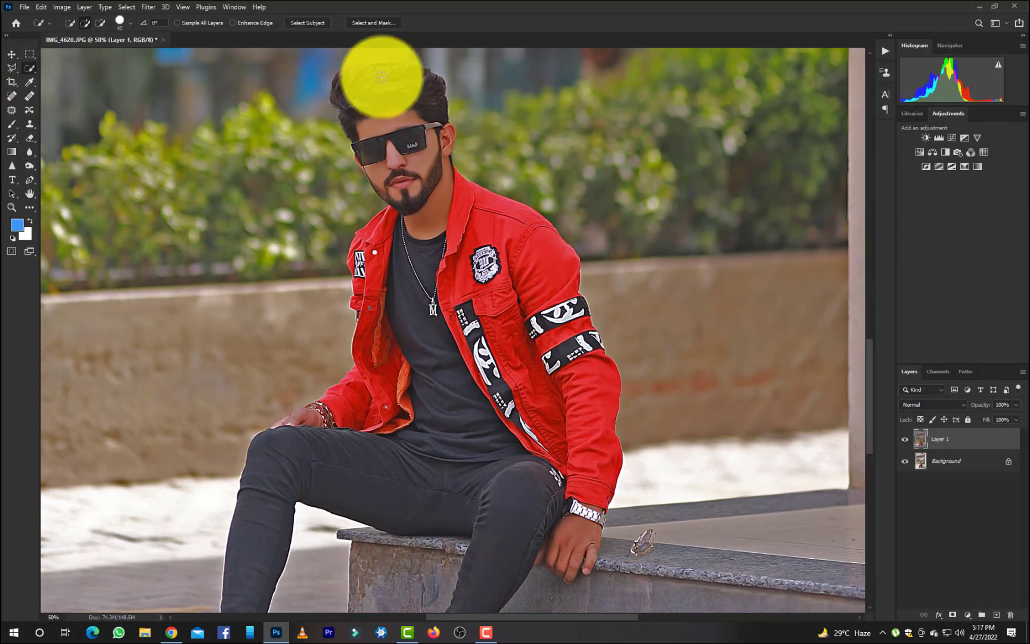
left_click_drag(431, 205, 398, 191)
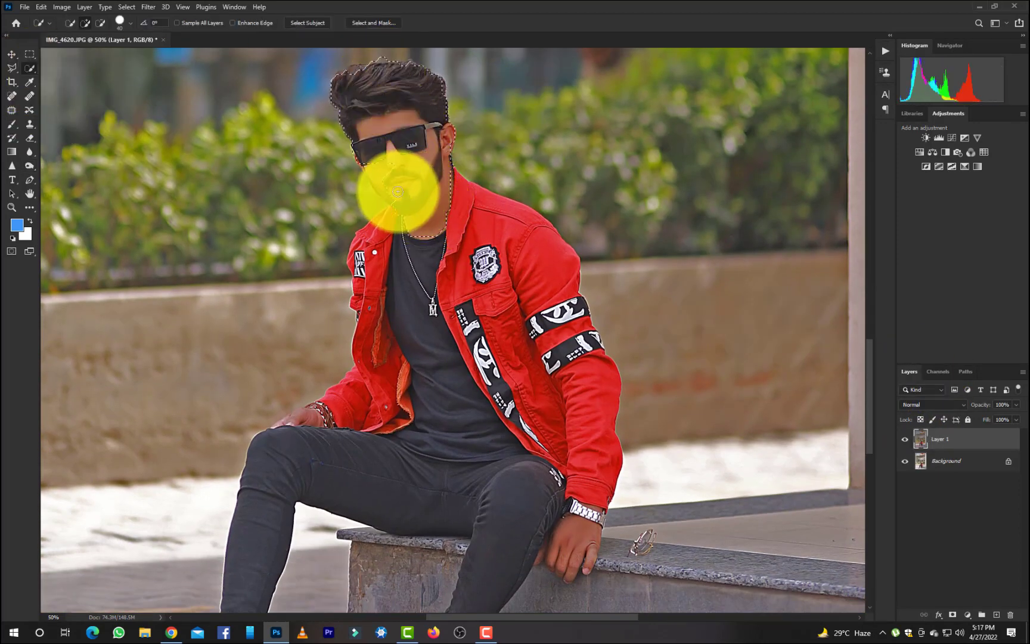
mouse_move(362, 72)
left_mouse_down()
mouse_move(405, 70)
mouse_move(453, 172)
mouse_move(384, 60)
mouse_move(373, 119)
left_mouse_up()
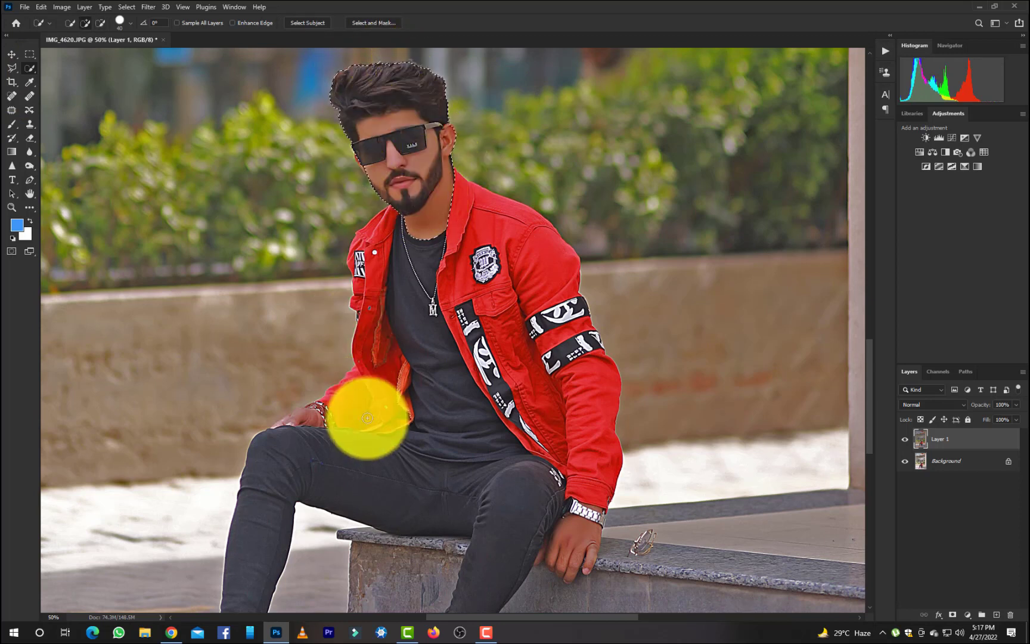
Add both hands and the bare skin of both ankles to the selection with the Quick Selection tool.
mouse_move(368, 416)
left_mouse_down()
mouse_move(314, 422)
mouse_move(346, 433)
left_mouse_up()
mouse_move(561, 520)
left_mouse_down()
mouse_move(570, 563)
mouse_move(585, 509)
mouse_move(583, 526)
mouse_move(601, 519)
mouse_move(594, 511)
mouse_move(588, 536)
mouse_move(540, 559)
mouse_move(580, 573)
left_mouse_up()
scroll(447, 550, "down", 1)
scroll(448, 550, "down", 3)
mouse_move(315, 557)
left_mouse_down()
mouse_move(225, 542)
mouse_move(410, 561)
mouse_move(430, 534)
mouse_move(477, 552)
left_mouse_up()
left_click(10, 235)
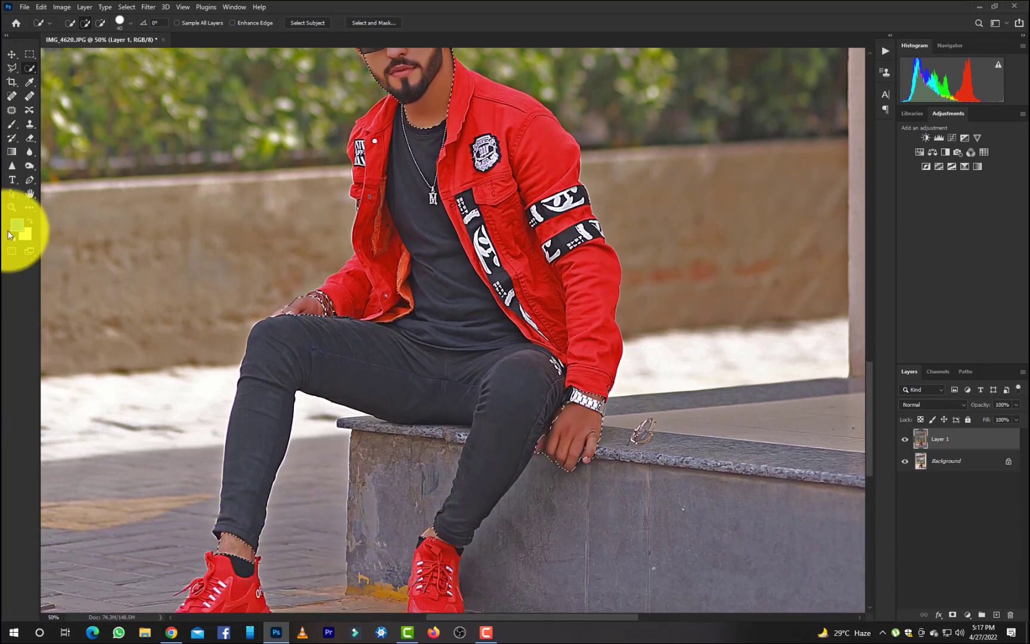
Erase the selected head, neck, hands and ankles on Layer 1 with the Eraser at 100% opacity, 100% flow and 300 px.
left_click(29, 138)
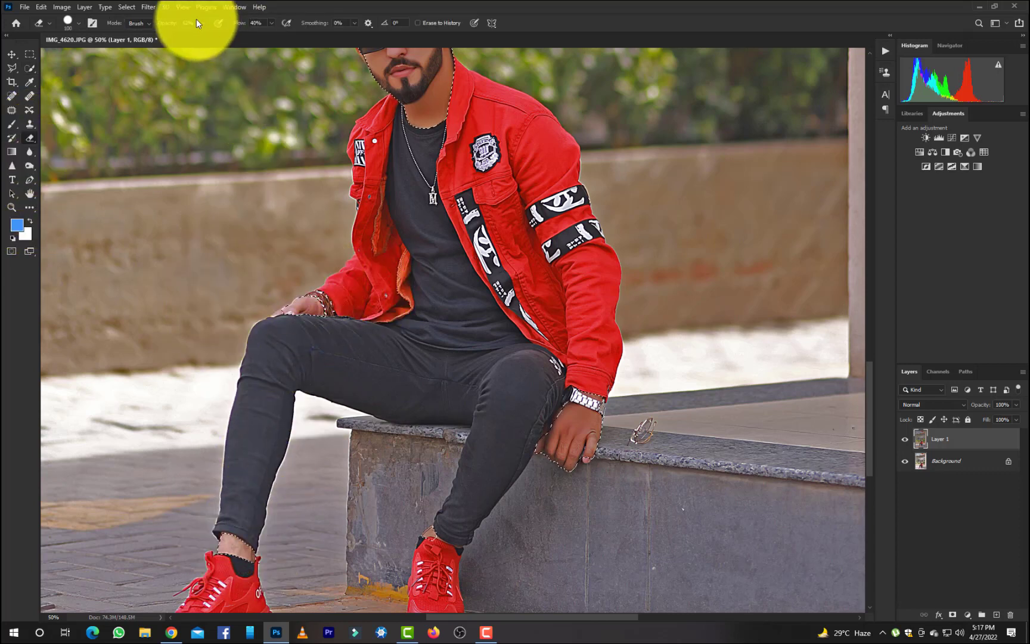
left_click_drag(206, 24, 241, 32)
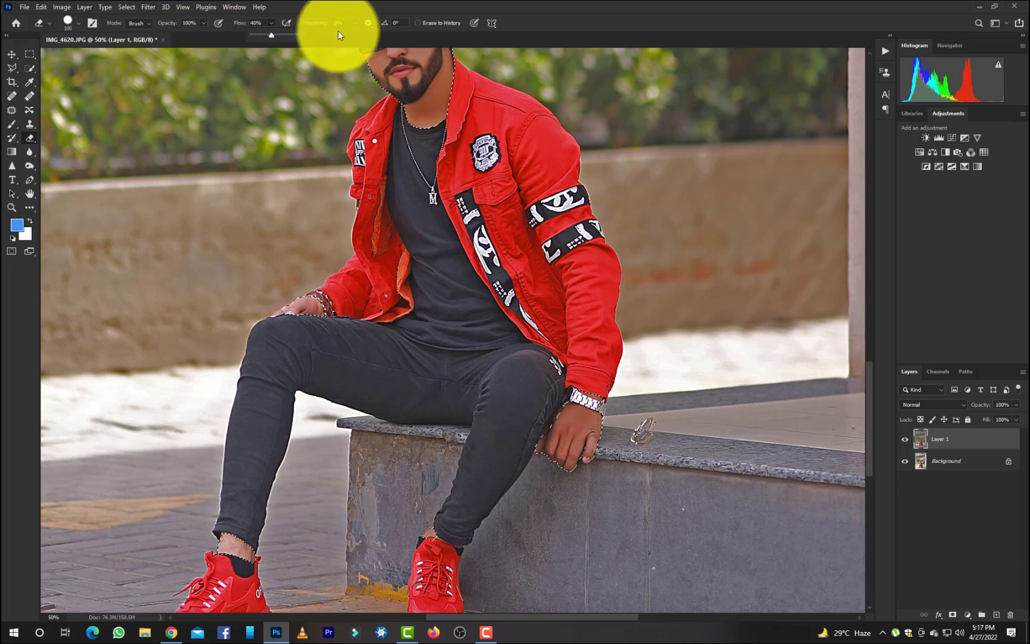
left_click(303, 36)
scroll(483, 149, "up", 5)
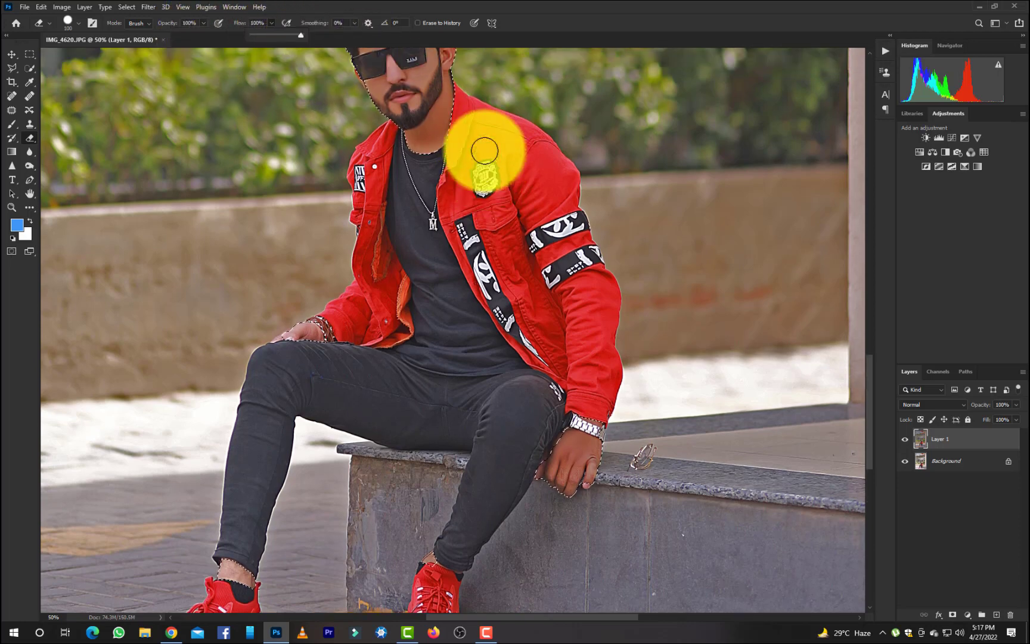
scroll(442, 121, "up", 1)
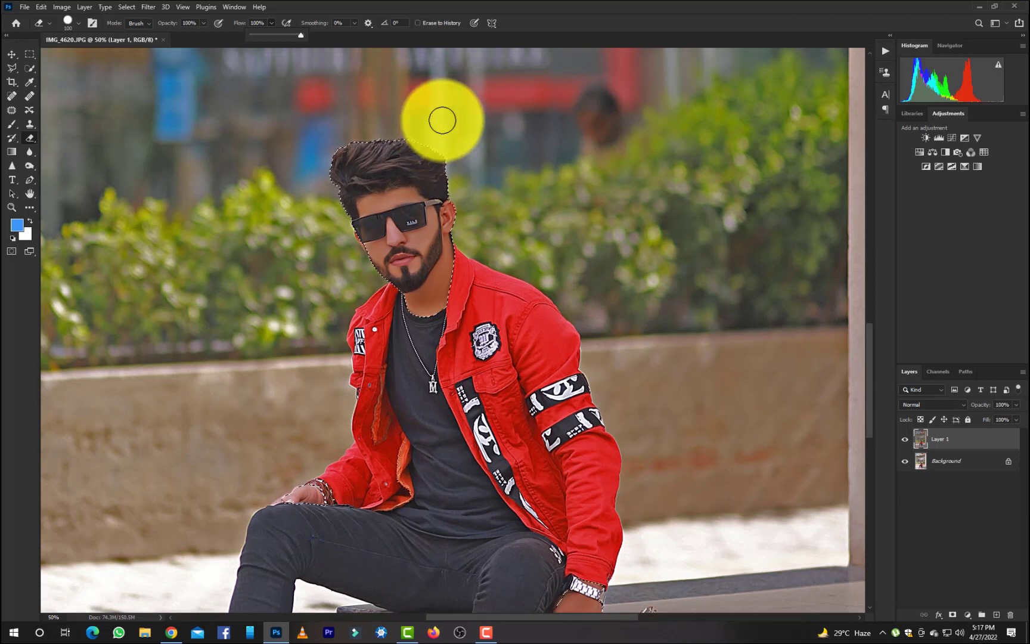
key("bracketright")
key("bracketright")
key("bracketright")
key("bracketright")
key("bracketright")
mouse_move(345, 166)
left_mouse_down()
mouse_move(363, 216)
mouse_move(442, 280)
mouse_move(459, 311)
mouse_move(550, 625)
mouse_move(247, 494)
mouse_move(228, 536)
left_mouse_up()
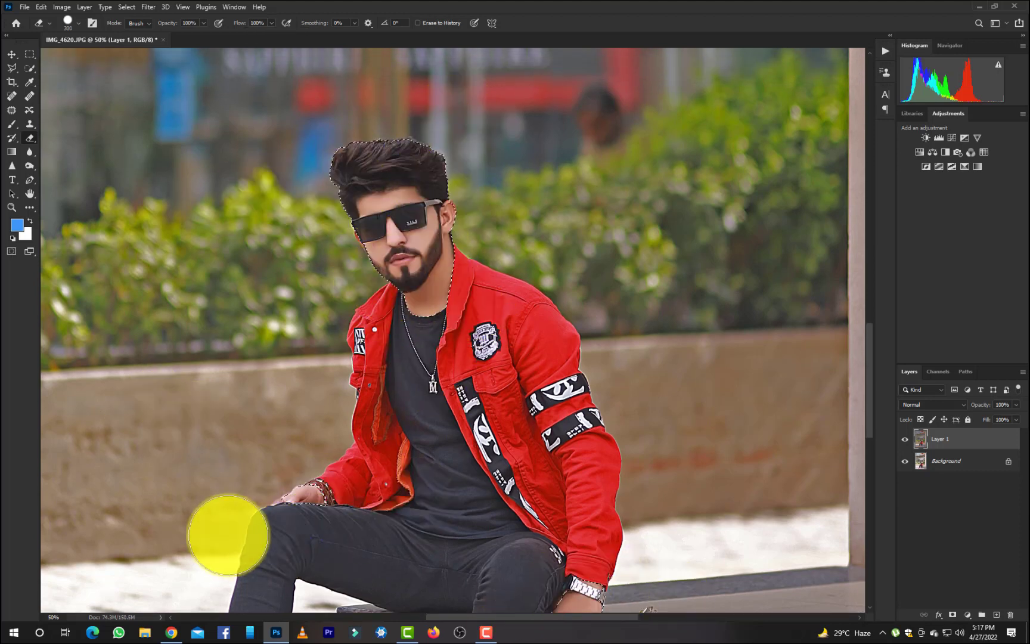
scroll(585, 452, "down", 1)
scroll(585, 452, "down", 2)
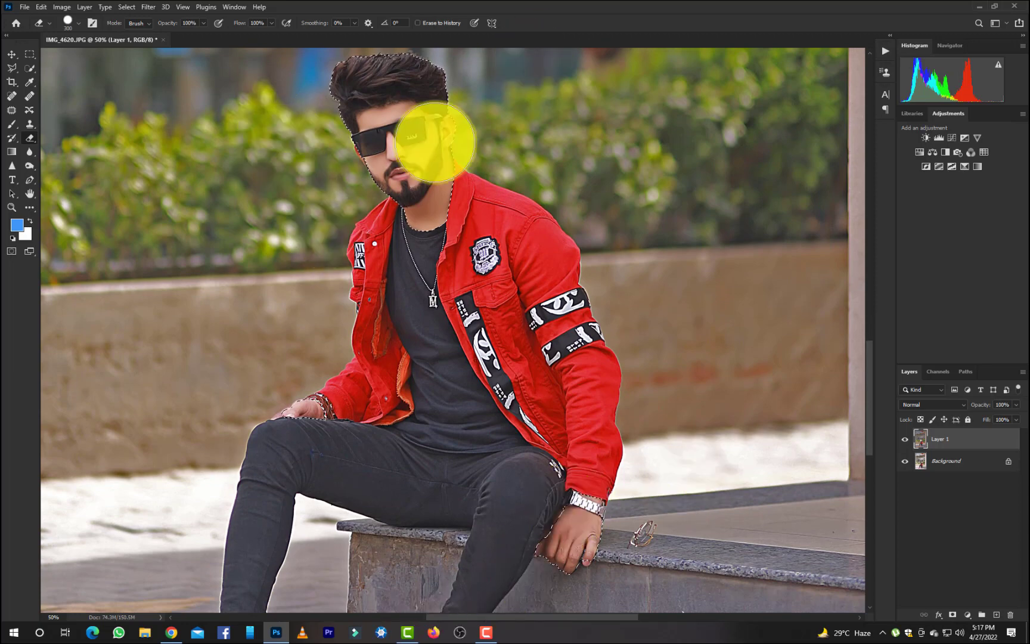
scroll(309, 566, "down", 2)
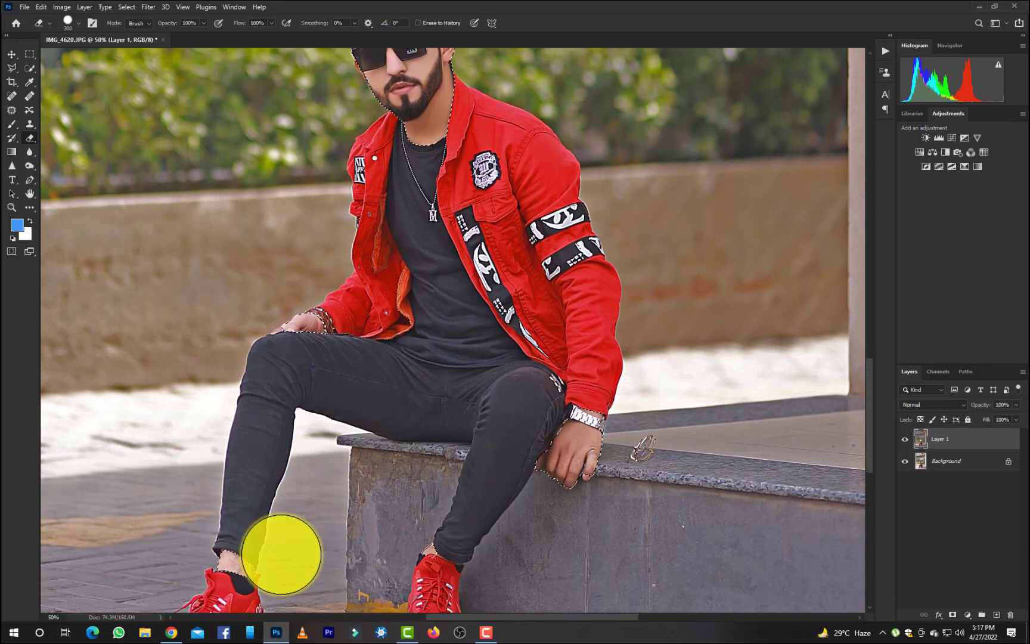
Clear the skin selection and switch back to the Quick Selection tool.
scroll(396, 383, "up", 1)
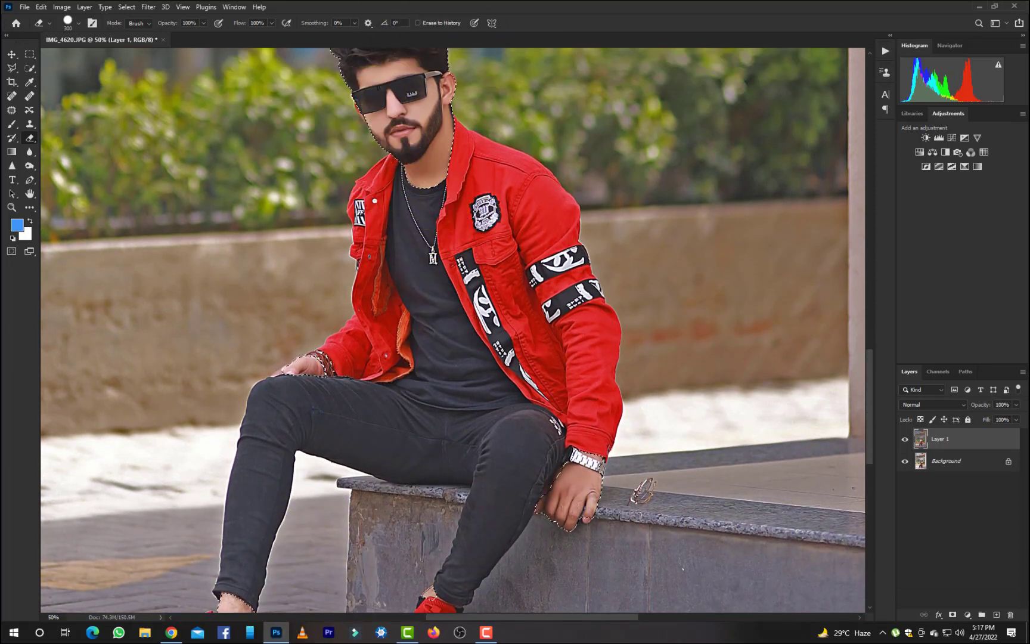
left_click(31, 69)
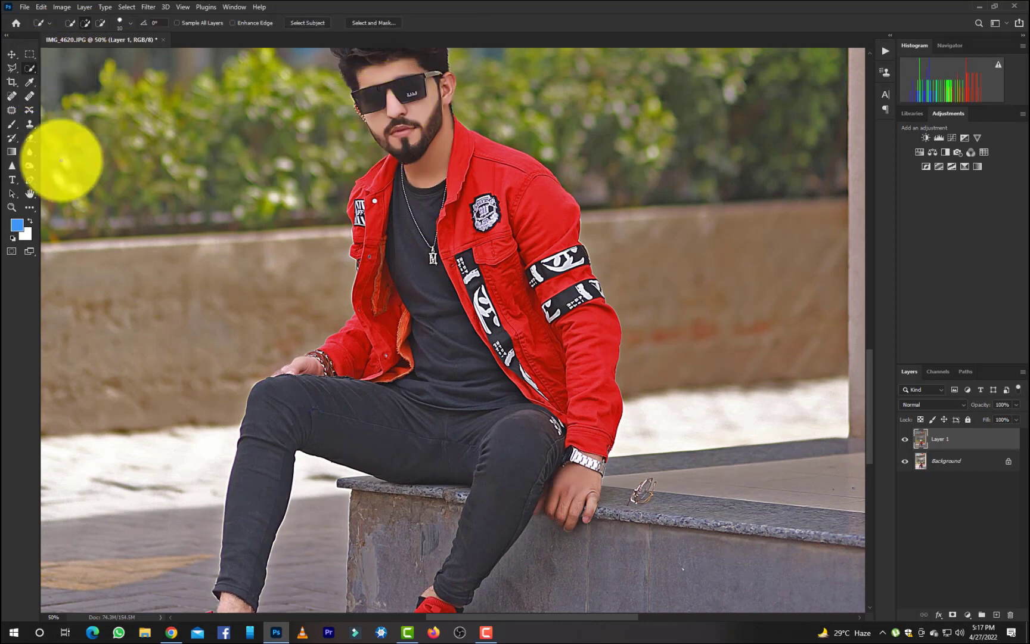
key("ctrl+d")
left_click(30, 137)
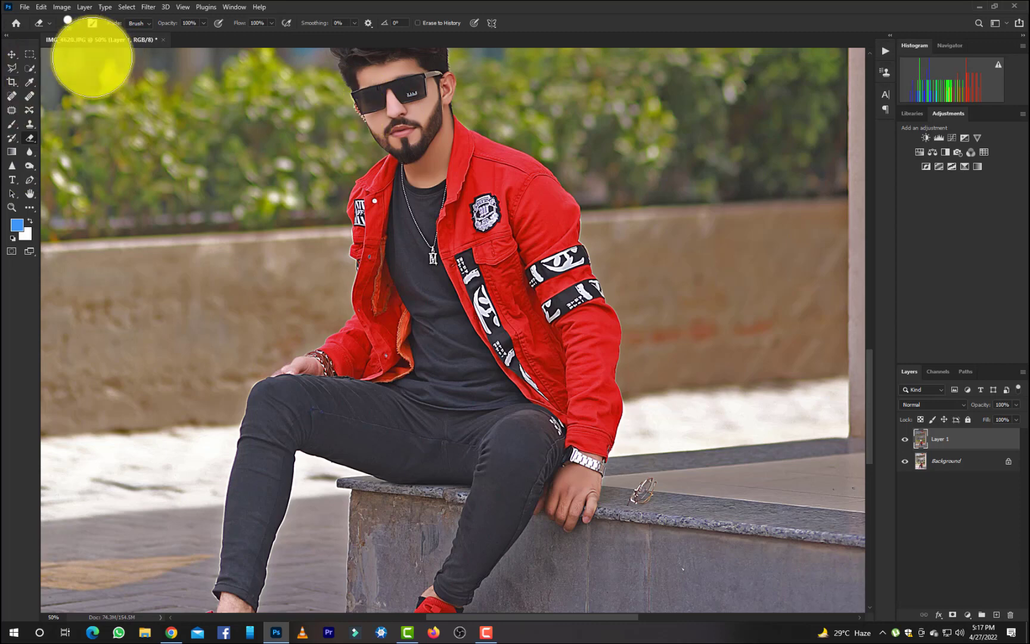
left_click(29, 69)
right_click(293, 136)
left_click(316, 141)
scroll(766, 274, "down", 4)
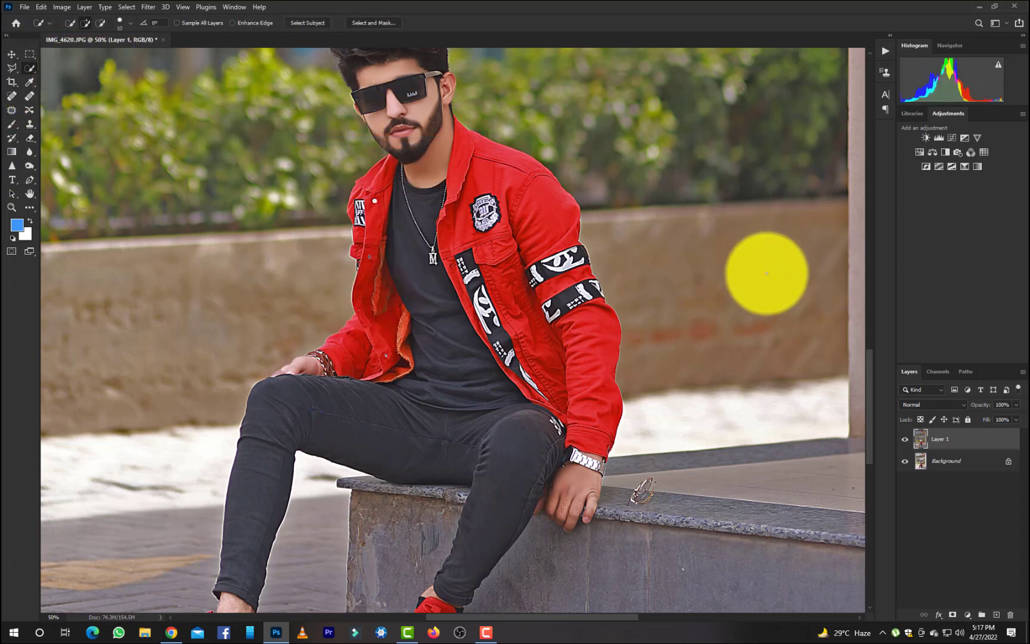
scroll(767, 274, "up", 1)
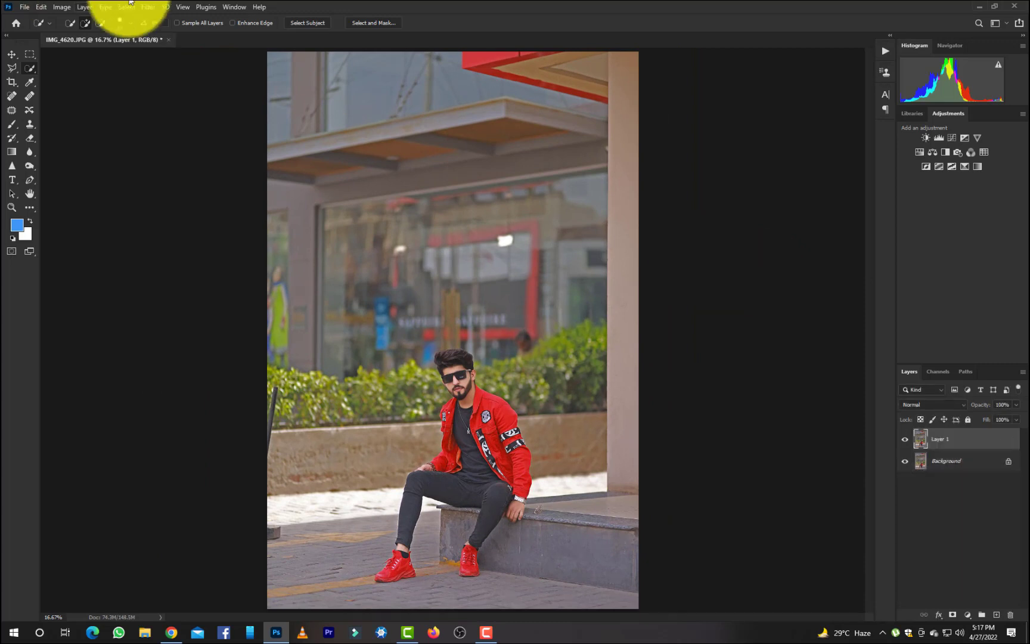
Open the Camera Raw filter and set Contrast +17, Highlights -39, Shadows +50, Whites +5, Texture +13 and Clarity +9.
left_click(148, 7)
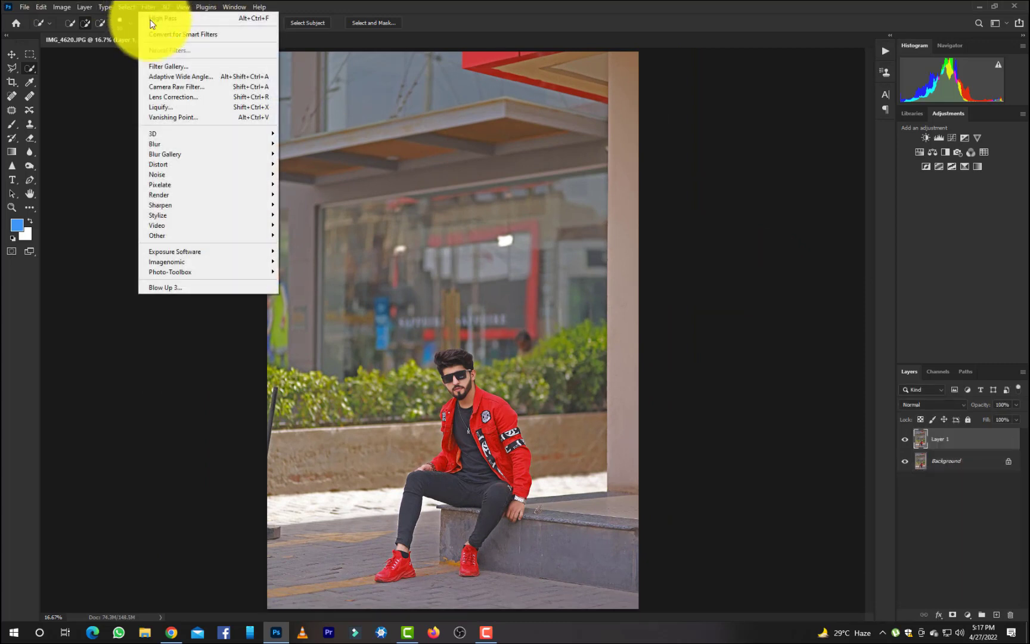
left_click(170, 99)
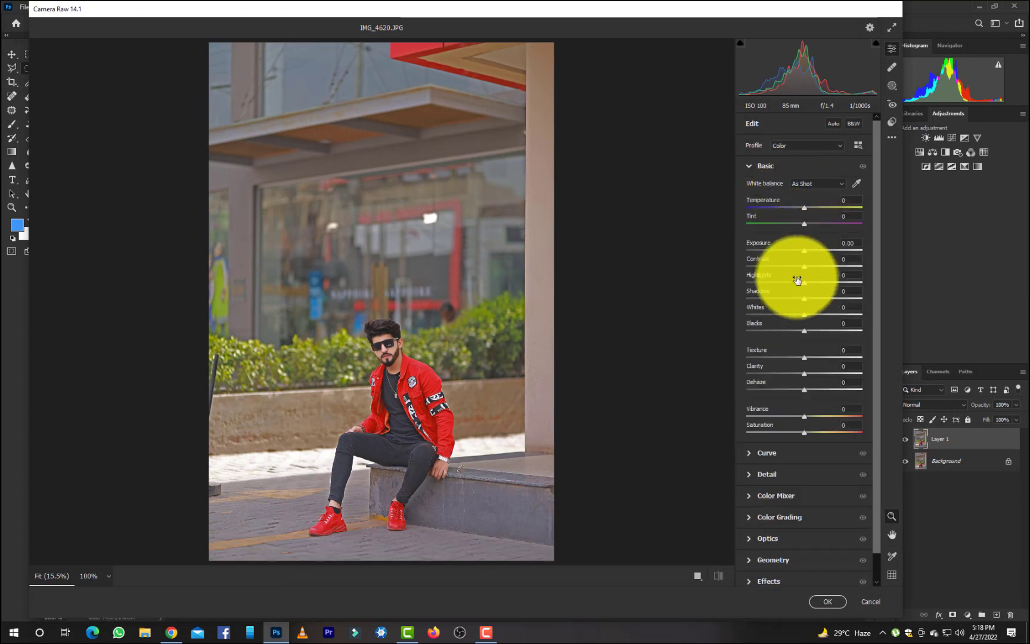
left_click_drag(805, 299, 812, 276)
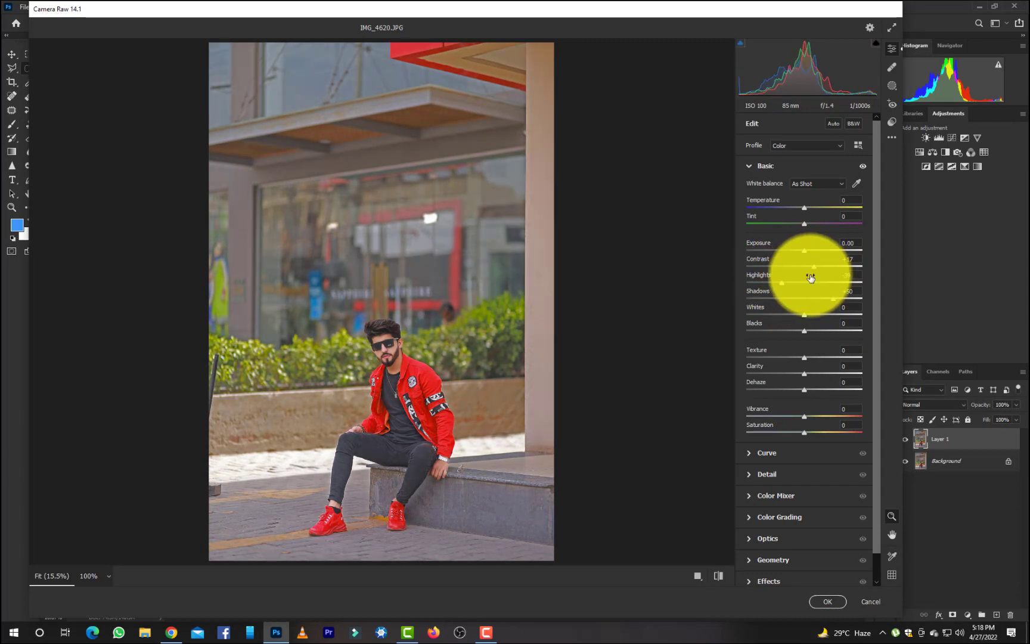
left_click_drag(819, 315, 810, 310)
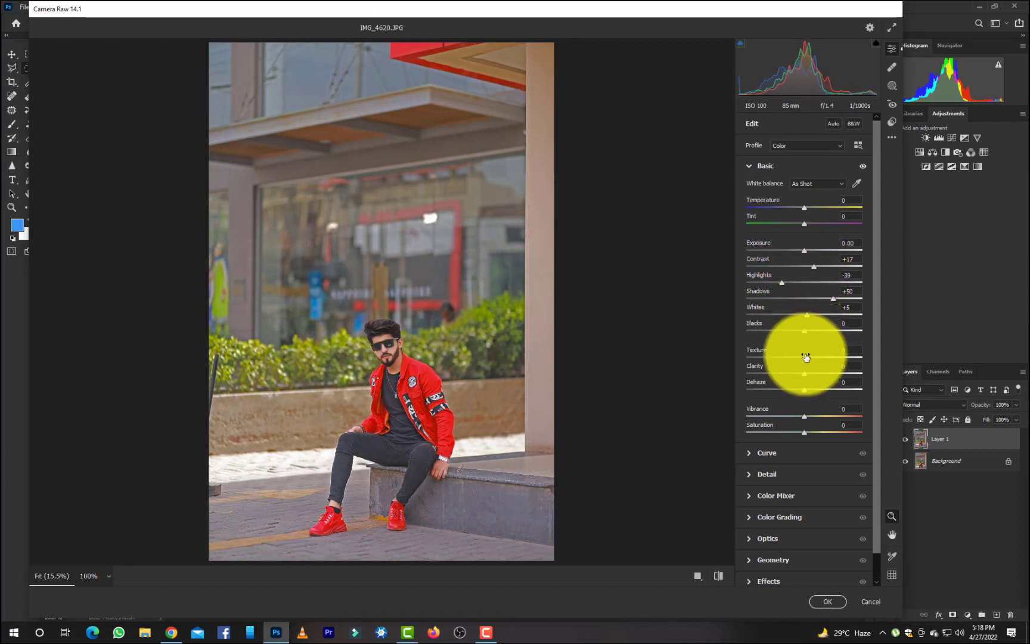
left_click_drag(805, 373, 810, 374)
Set the Color Mixer saturation to Reds +6, Oranges -18, Aquas +17 and Blues +32.
scroll(784, 467, "down", 1)
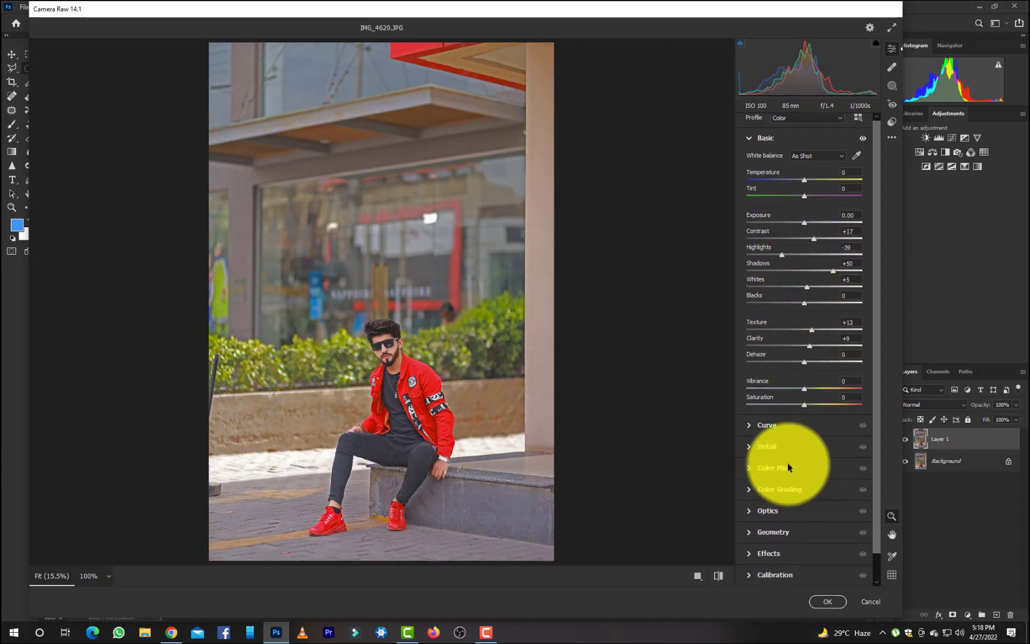
left_click(776, 469)
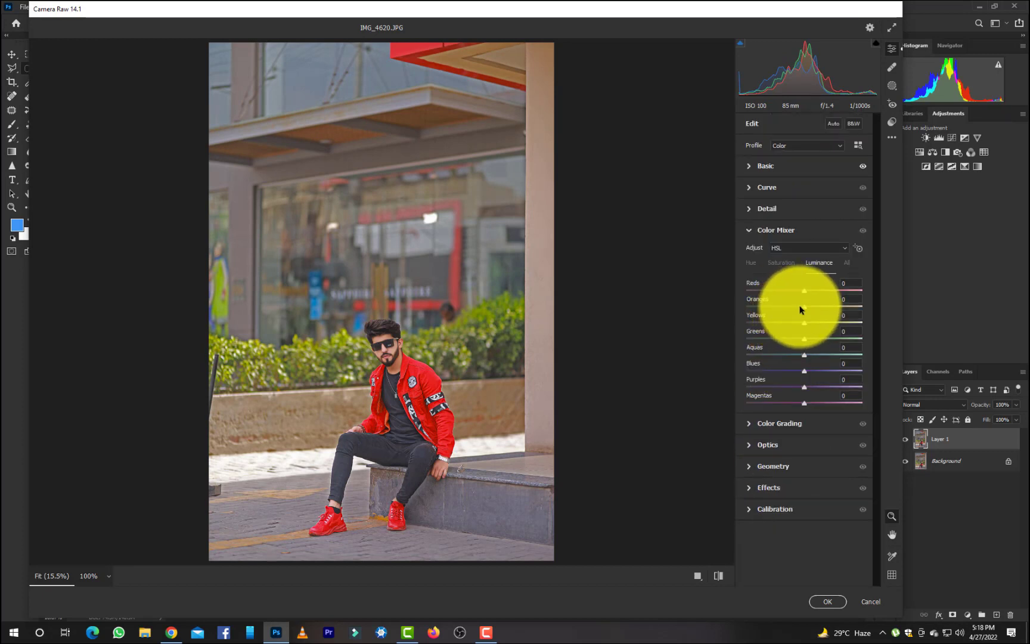
mouse_move(805, 307)
left_mouse_down()
mouse_move(818, 306)
mouse_move(795, 308)
left_mouse_up()
left_click(781, 263)
mouse_move(804, 372)
left_mouse_down()
mouse_move(824, 371)
mouse_move(836, 354)
mouse_move(815, 356)
left_mouse_up()
left_click_drag(804, 292, 802, 292)
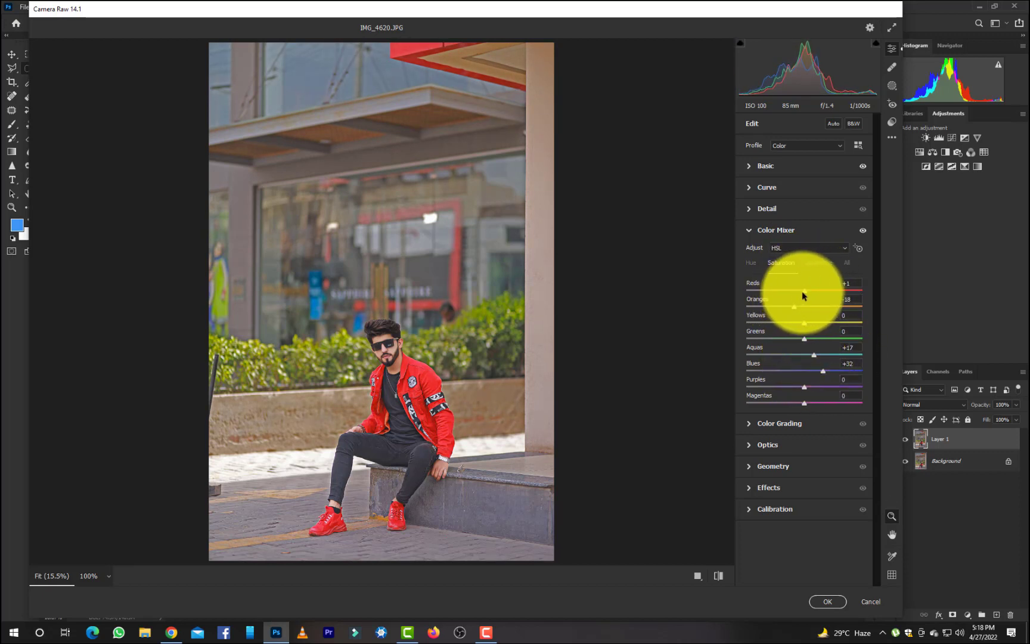
Set the Calibration saturation to Red Primary -10, Green Primary +7 and Blue Primary +21, and apply the Camera Raw filter.
left_click(787, 509)
left_click_drag(806, 538, 819, 539)
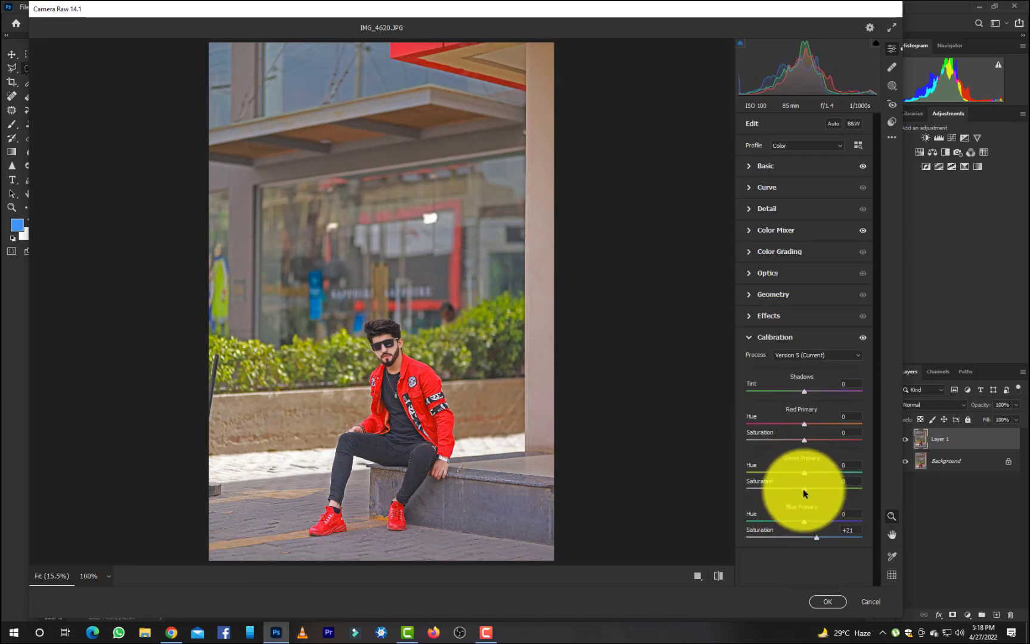
left_click_drag(805, 521, 807, 494)
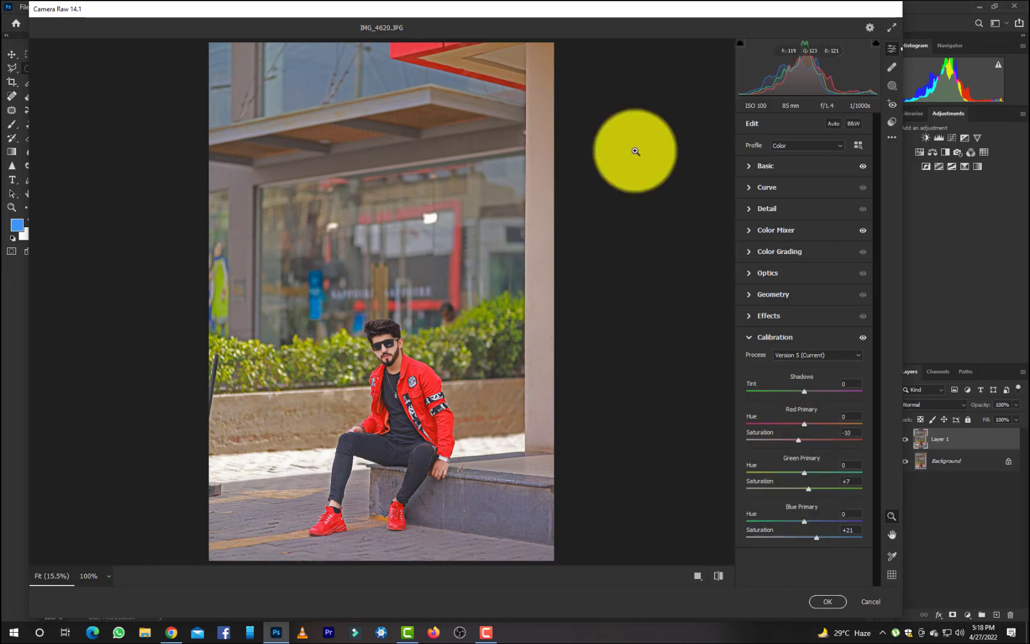
left_click(827, 601)
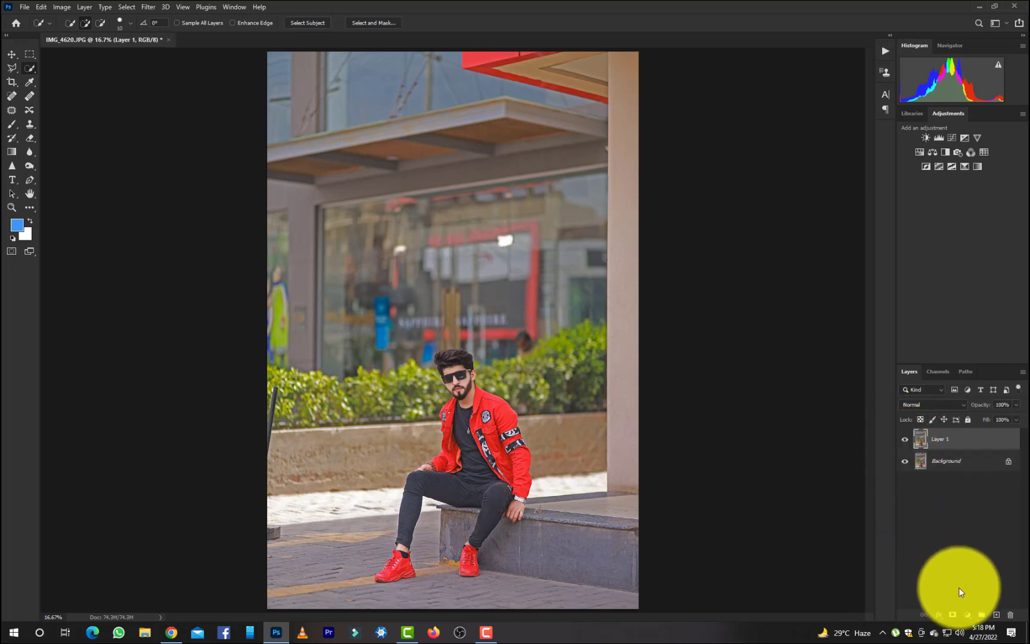
Add a Selective Color adjustment layer and slightly raise the yellow and black amounts in the Reds.
left_click(968, 614)
left_click(972, 609)
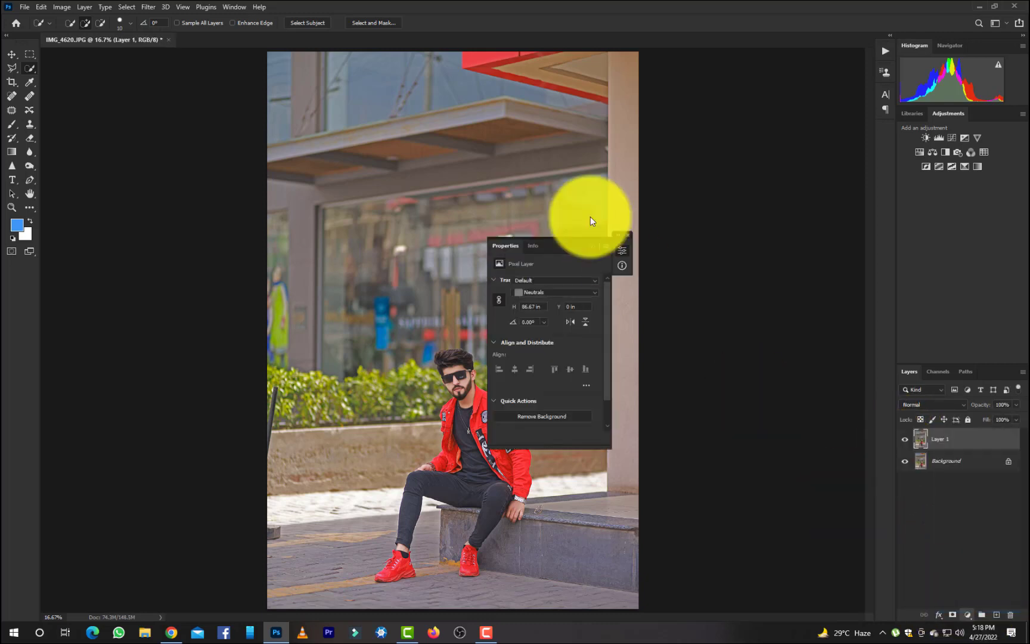
left_click_drag(549, 253, 675, 263)
left_click(677, 284)
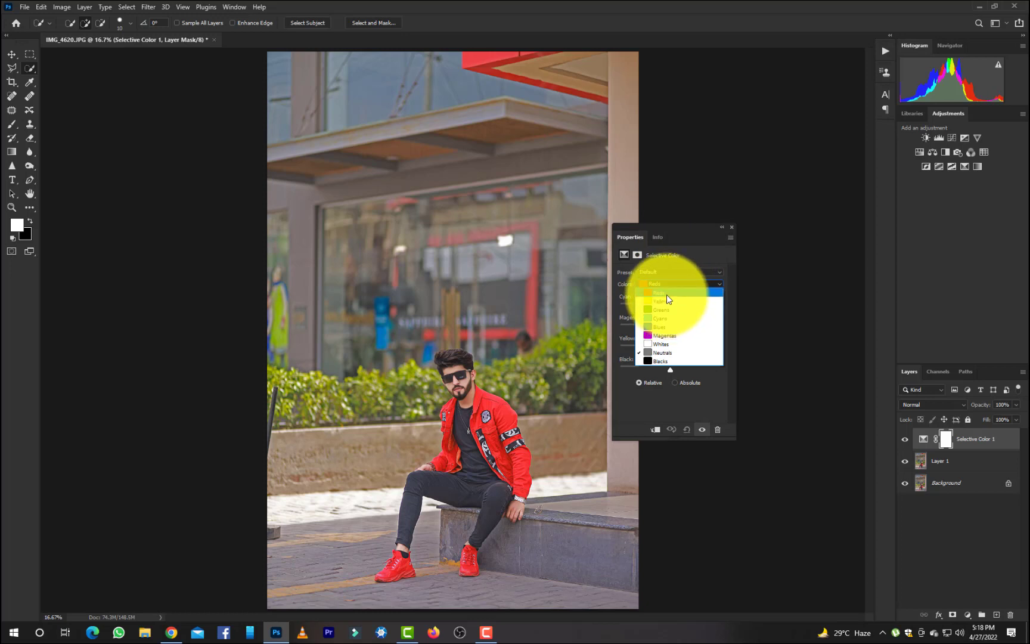
left_click(667, 295)
mouse_move(670, 350)
left_mouse_down()
mouse_move(657, 351)
mouse_move(681, 350)
mouse_move(649, 370)
mouse_move(673, 370)
mouse_move(672, 350)
left_mouse_up()
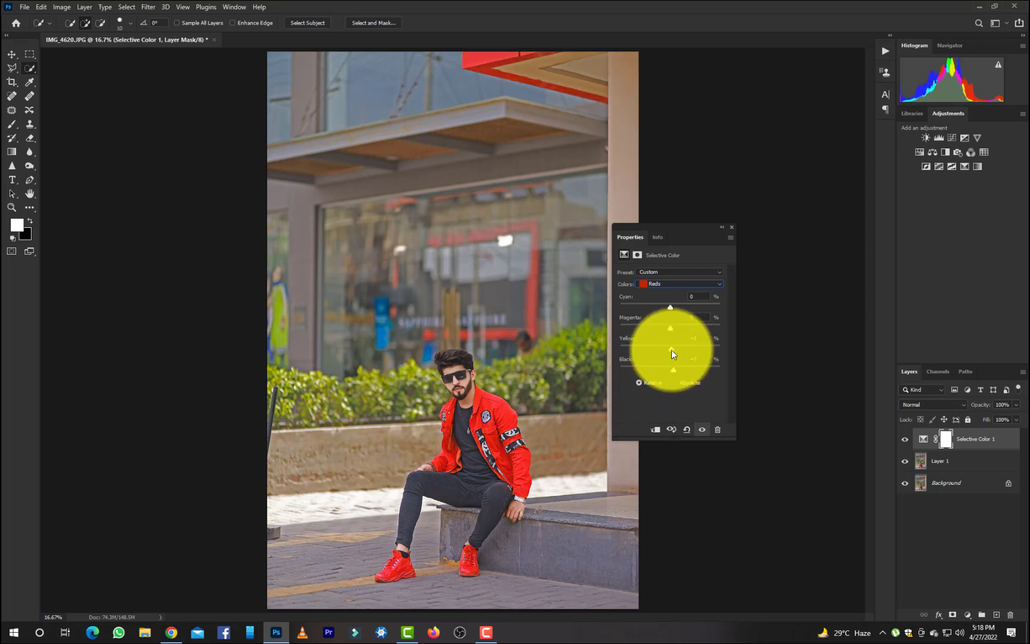
Set black to +41 in the Selective Color Yellows, and set the Greens to magenta -48, yellow +93 and black +59.
left_click(667, 283)
left_click(660, 299)
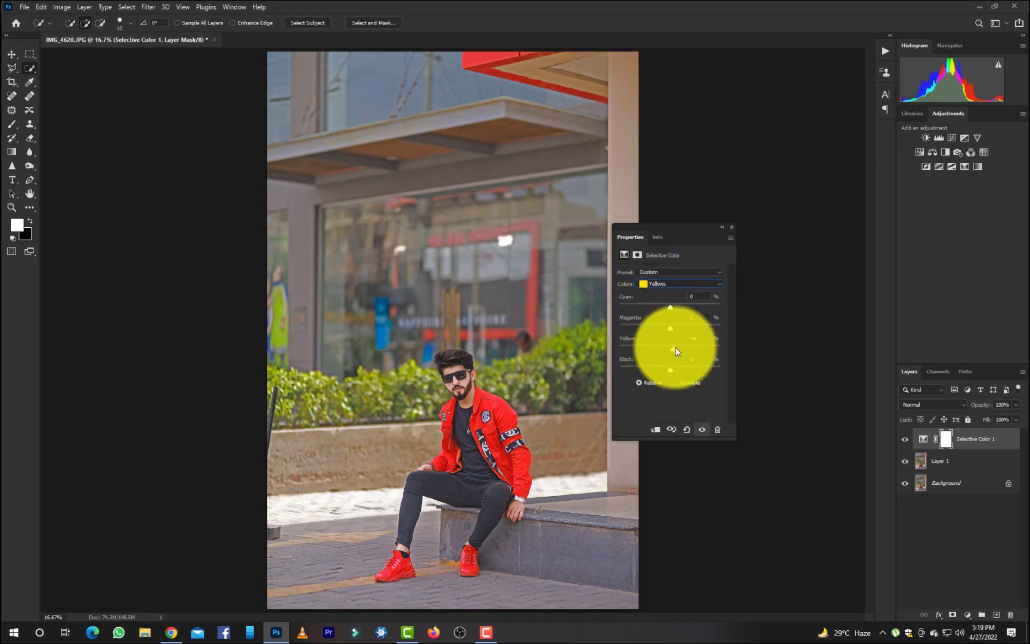
left_click_drag(677, 351, 695, 371)
left_click(676, 284)
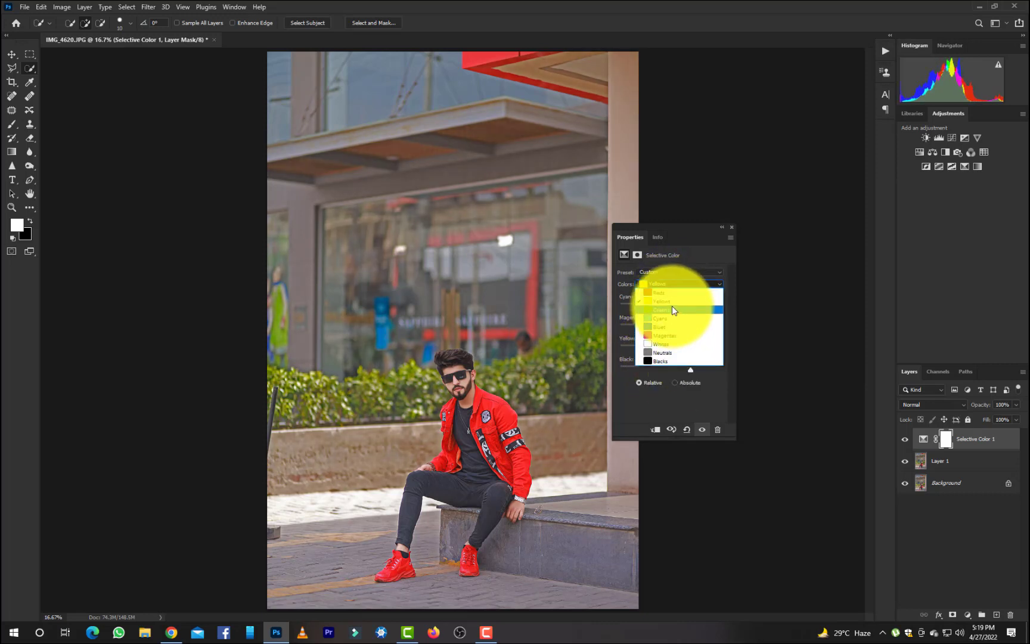
left_click(672, 310)
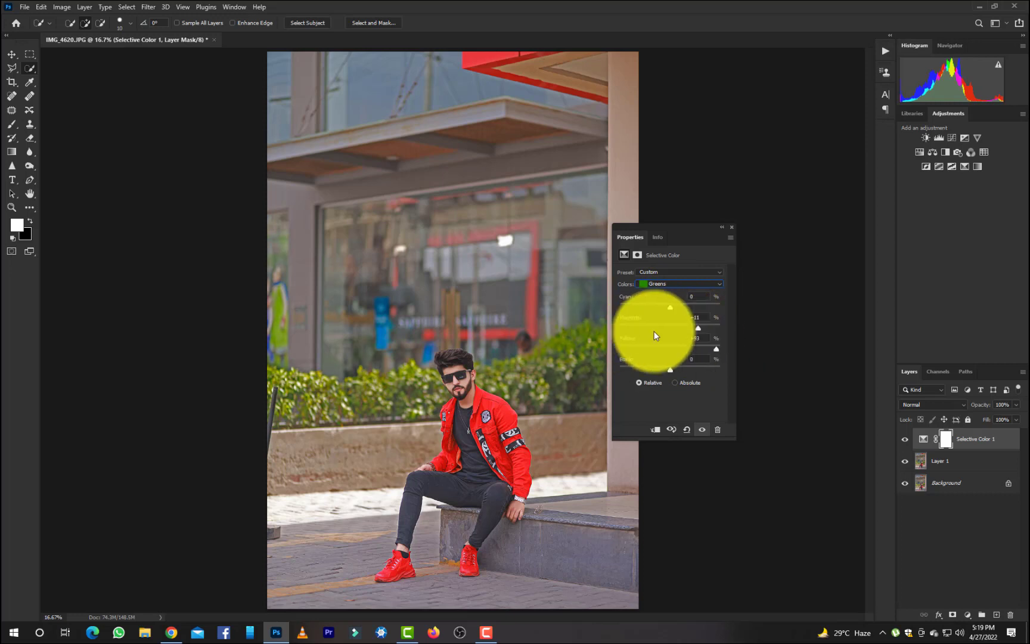
left_click_drag(677, 367, 700, 371)
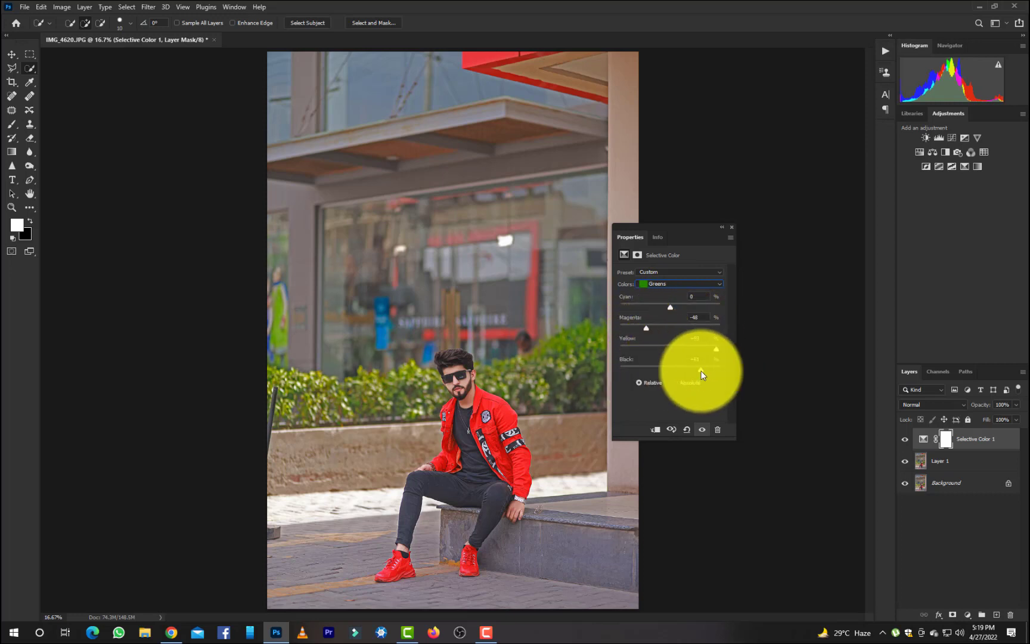
Lower black slightly and set yellow to +2 in the Selective Color Reds, and set yellow to -24 in the Yellows.
left_click(653, 286)
left_click(655, 292)
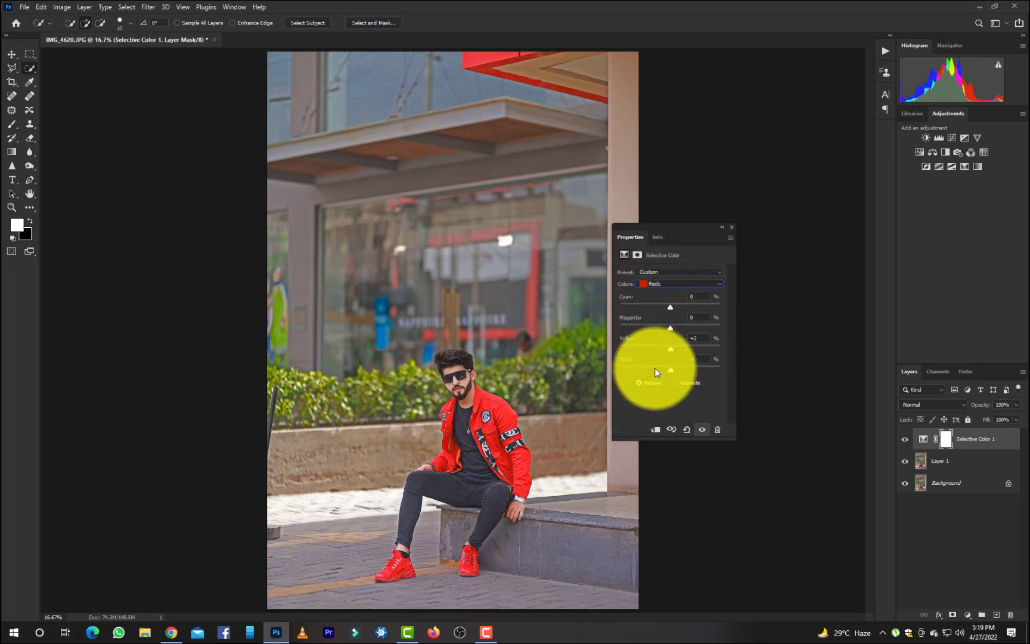
left_click_drag(655, 367, 672, 368)
left_click(674, 285)
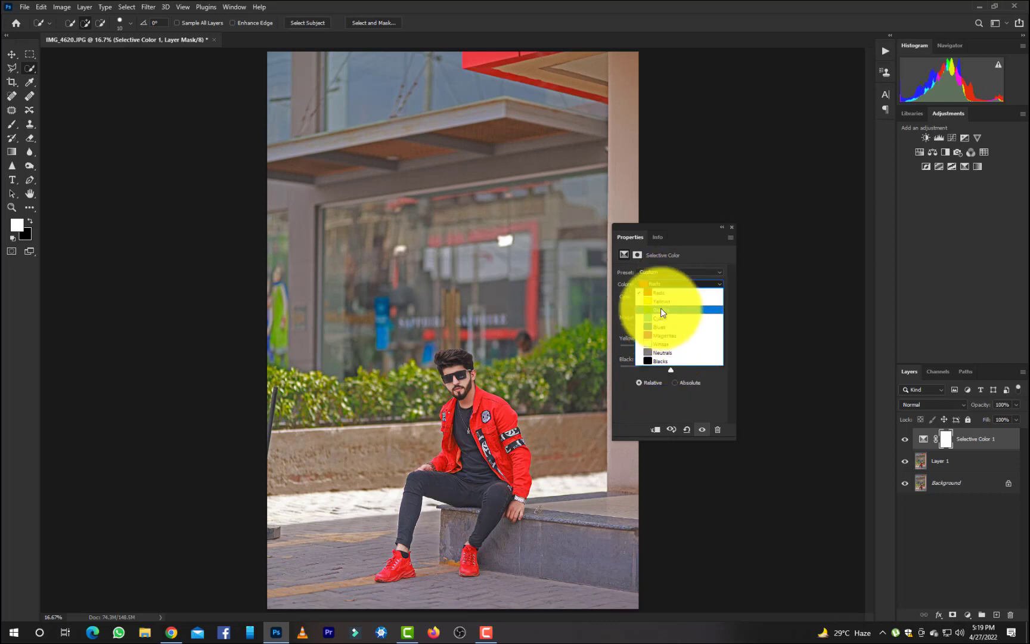
left_click(660, 302)
left_click_drag(666, 349, 658, 347)
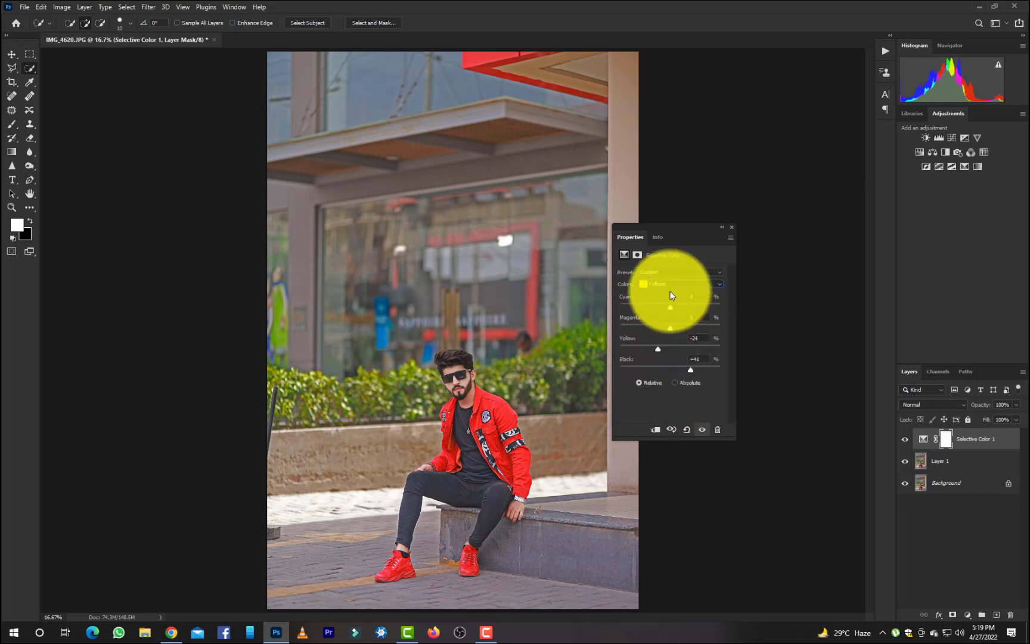
Reduce magenta and yellow and raise black slightly in the Selective Color Whites, and collapse the adjustment settings.
left_click(668, 285)
left_click(659, 352)
left_click_drag(672, 351, 655, 329)
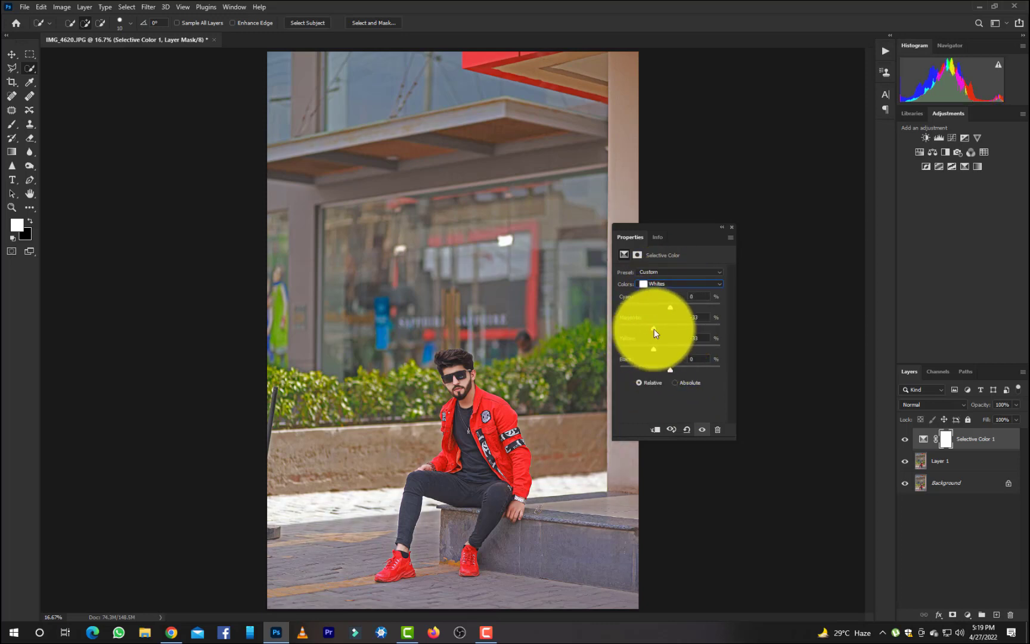
mouse_move(670, 369)
left_mouse_down()
mouse_move(662, 368)
mouse_move(678, 375)
left_mouse_up()
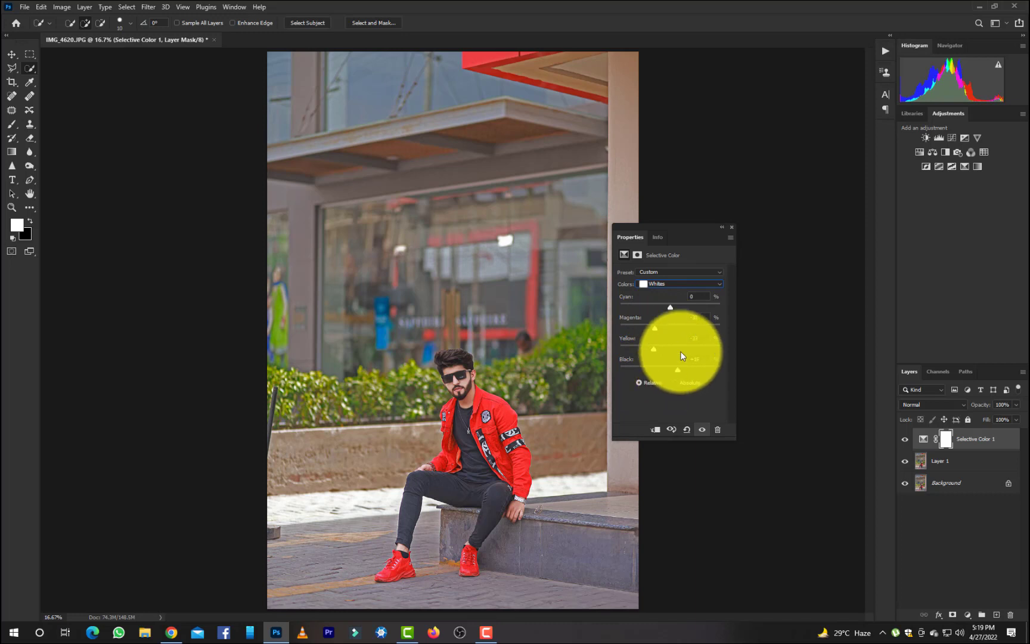
left_click(722, 227)
Check the Selective Color effect by hiding and showing it, and merge all layers into a Background with a duplicate above.
left_click(906, 439)
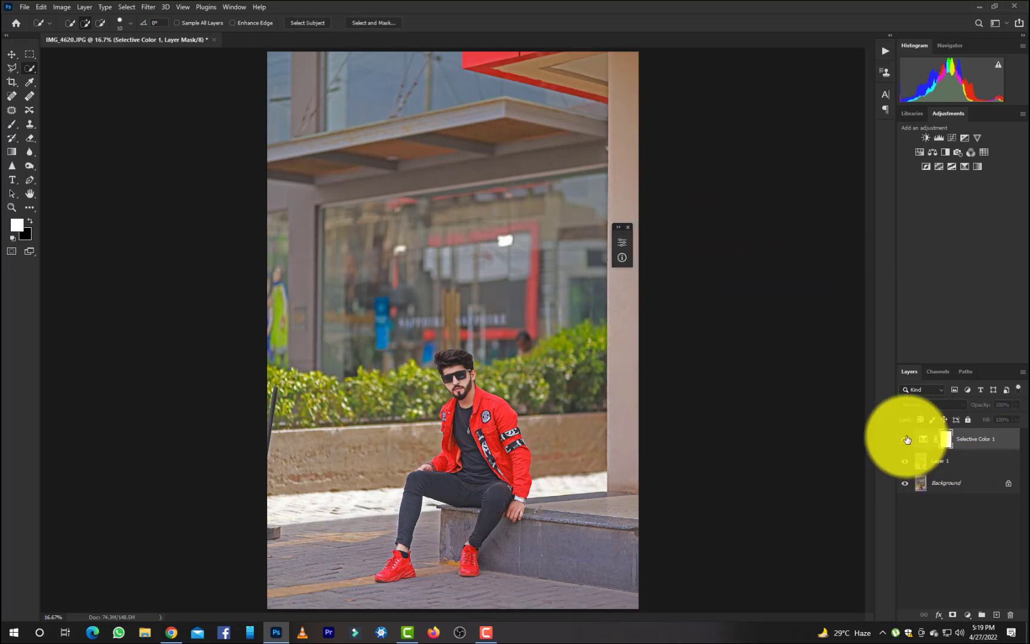
left_click(906, 440)
key("ctrl+shift+e")
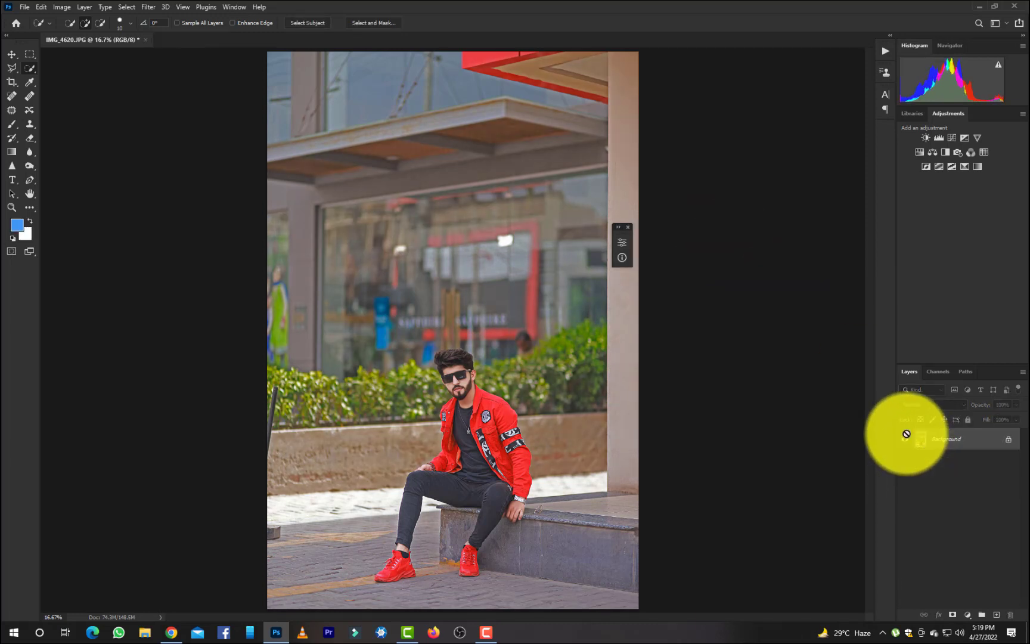
key("ctrl+j")
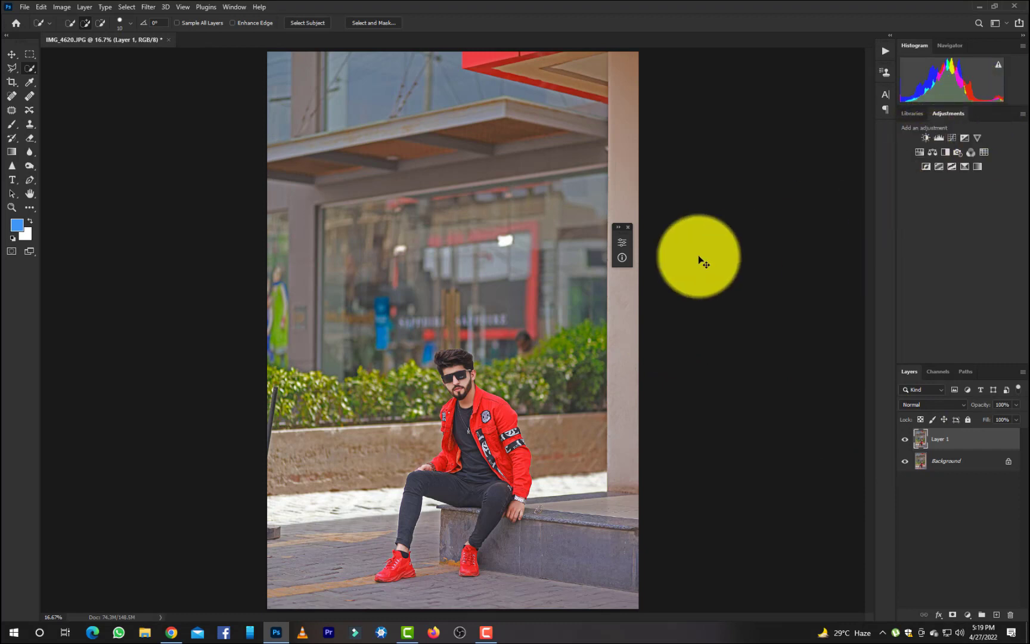
Enlarge Layer 1 proportionally with Free Transform and reposition it so the seated man fills more of the frame.
key("ctrl+t")
left_click_drag(453, 52, 474, 3)
key("ctrl+minus")
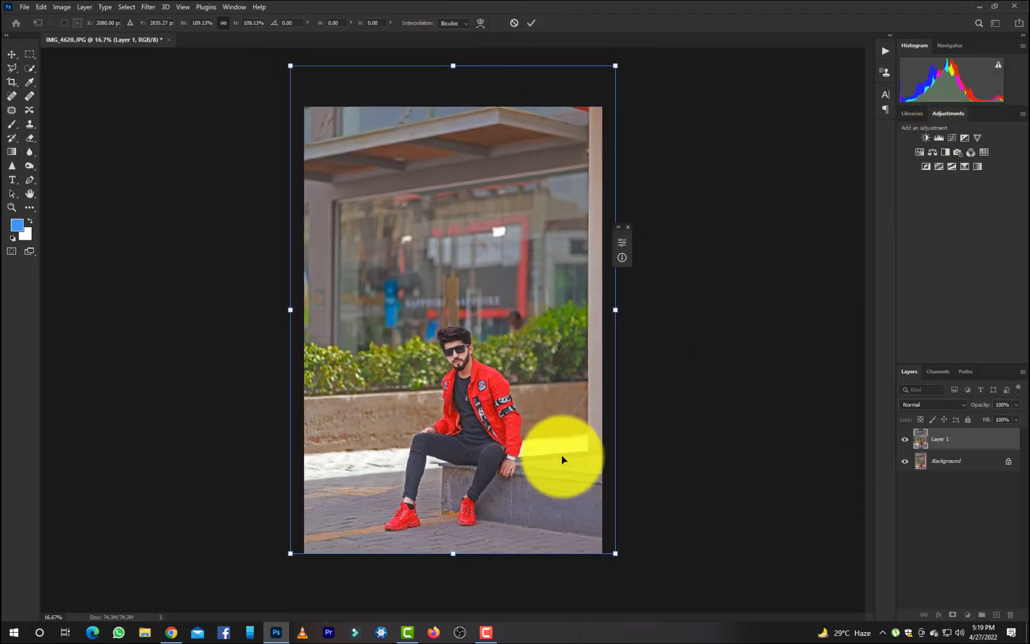
left_click_drag(453, 83, 462, 18)
mouse_move(493, 251)
left_mouse_down()
mouse_move(509, 248)
mouse_move(498, 249)
left_mouse_up()
left_click_drag(458, 541, 457, 568)
mouse_move(491, 495)
left_mouse_down()
mouse_move(494, 481)
mouse_move(485, 488)
mouse_move(498, 487)
left_mouse_up()
key("Return")
key("w")
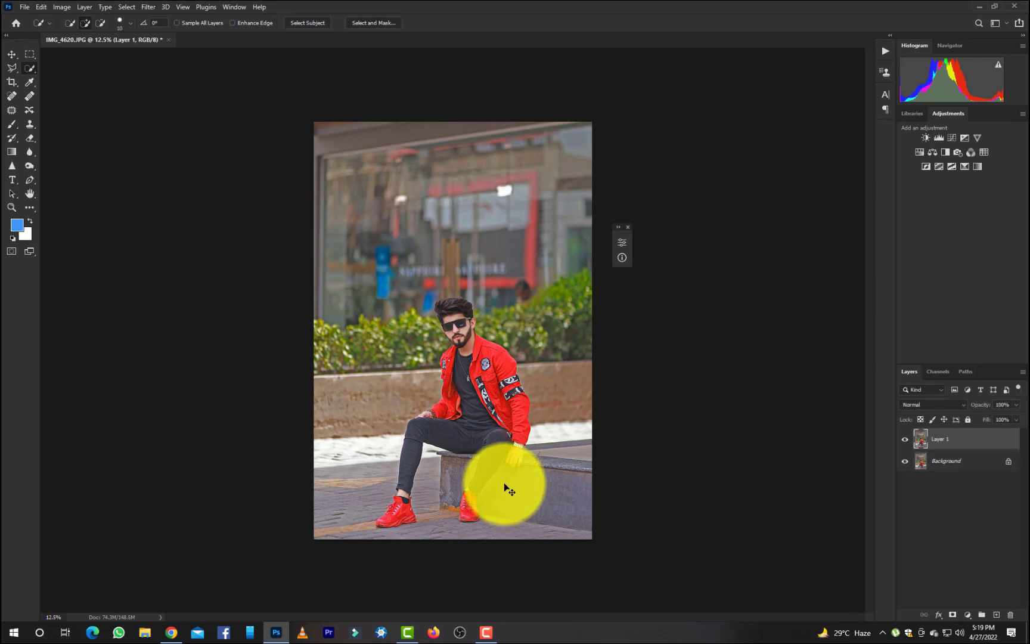
Add a Color Balance adjustment layer and set its Highlights to +9 toward green and -3 toward yellow.
key("ctrl+minus")
key("ctrl+equal")
key("ctrl+equal")
key("ctrl+equal")
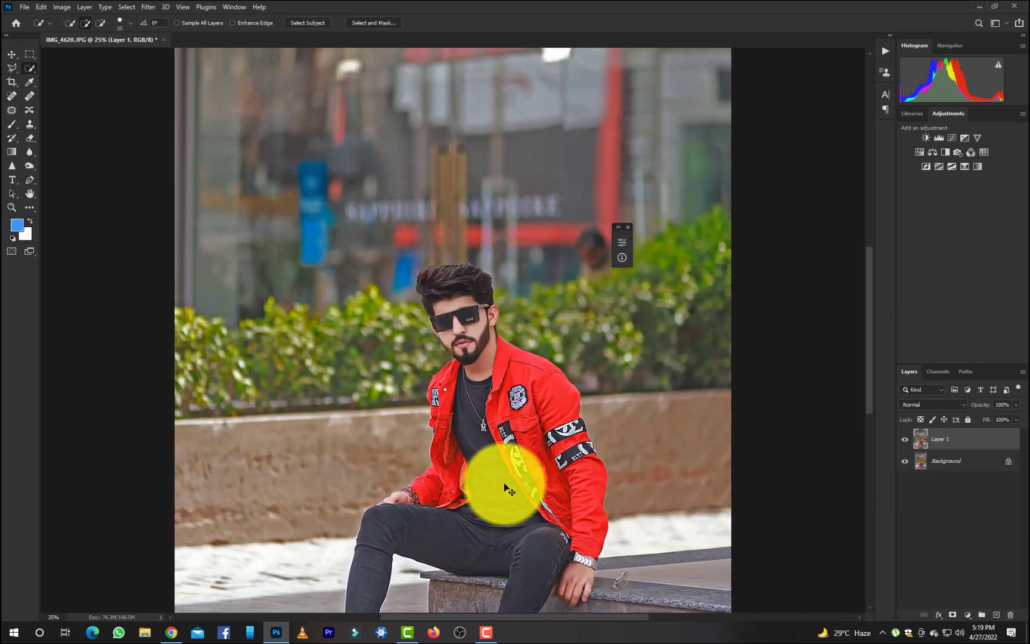
left_click(933, 153)
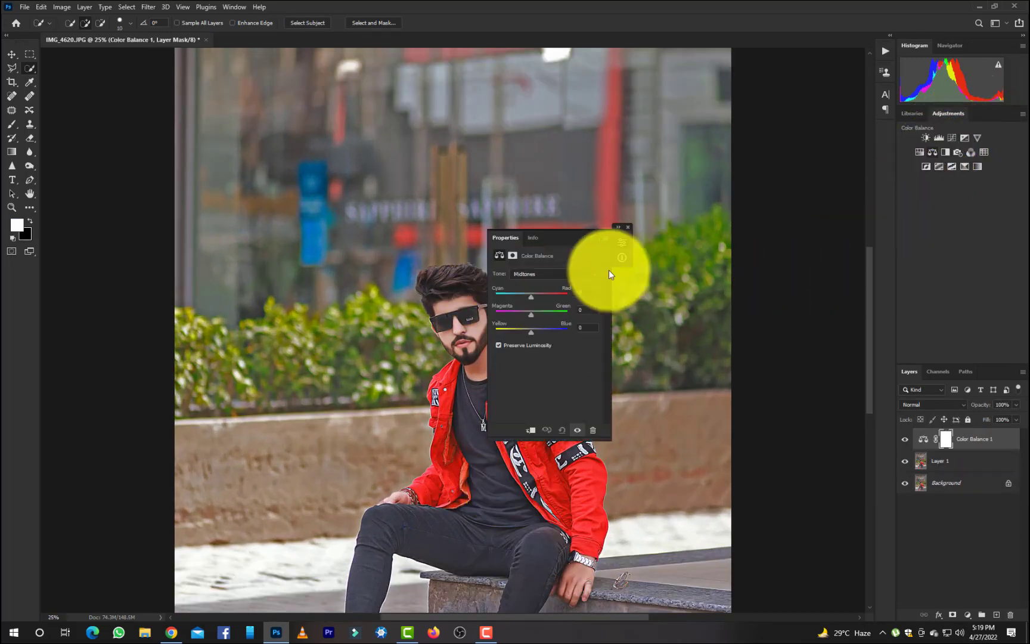
left_click_drag(566, 241, 669, 316)
left_click(672, 257)
left_click(671, 265)
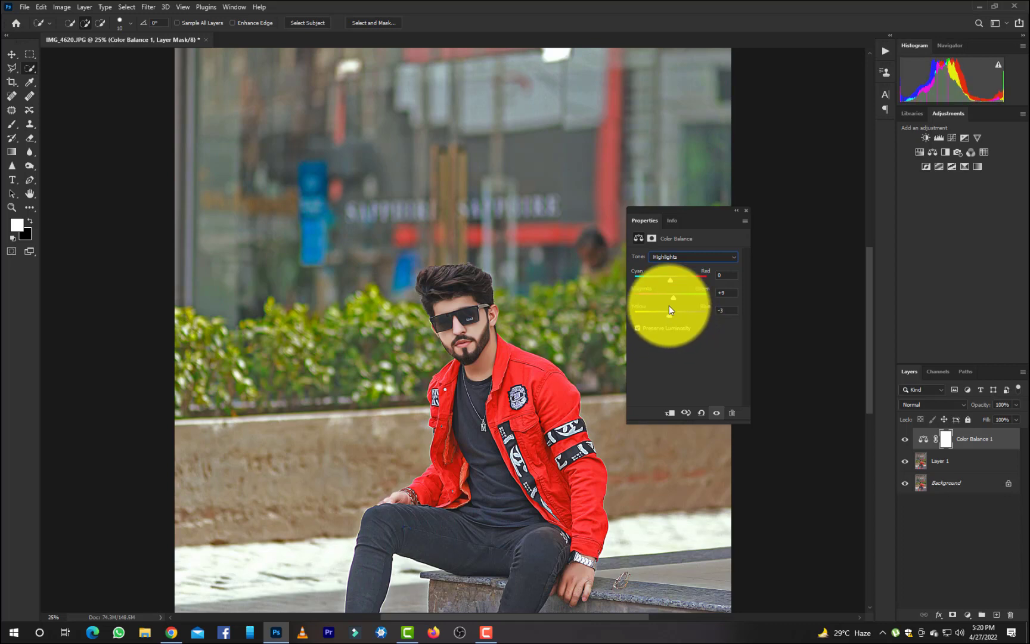
Set the Color Balance Midtones to +3 red, +4 green and +4 blue, and collapse the adjustment settings.
left_click(679, 258)
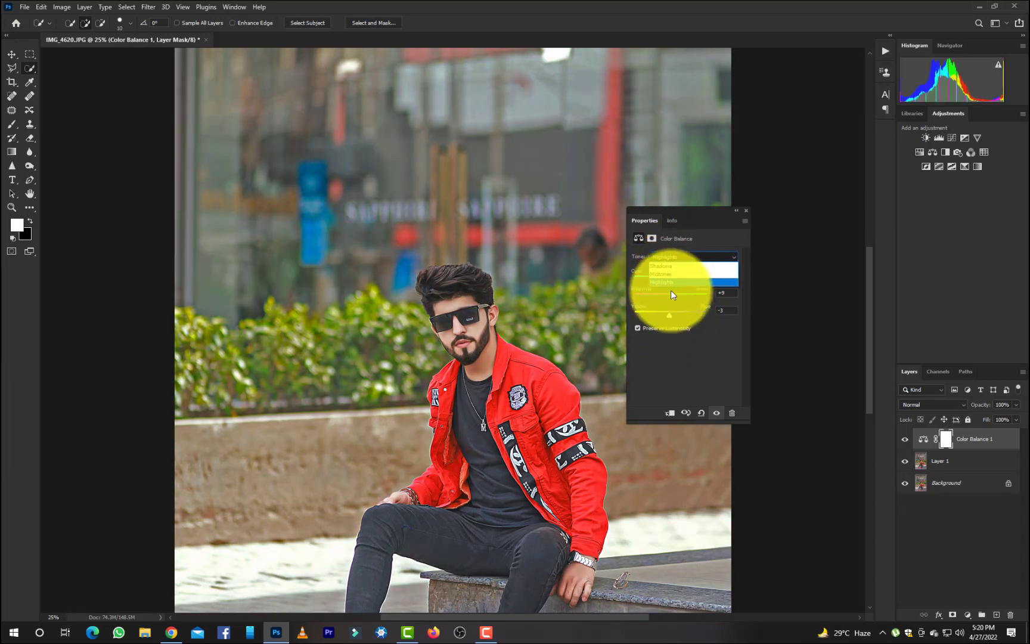
left_click(672, 274)
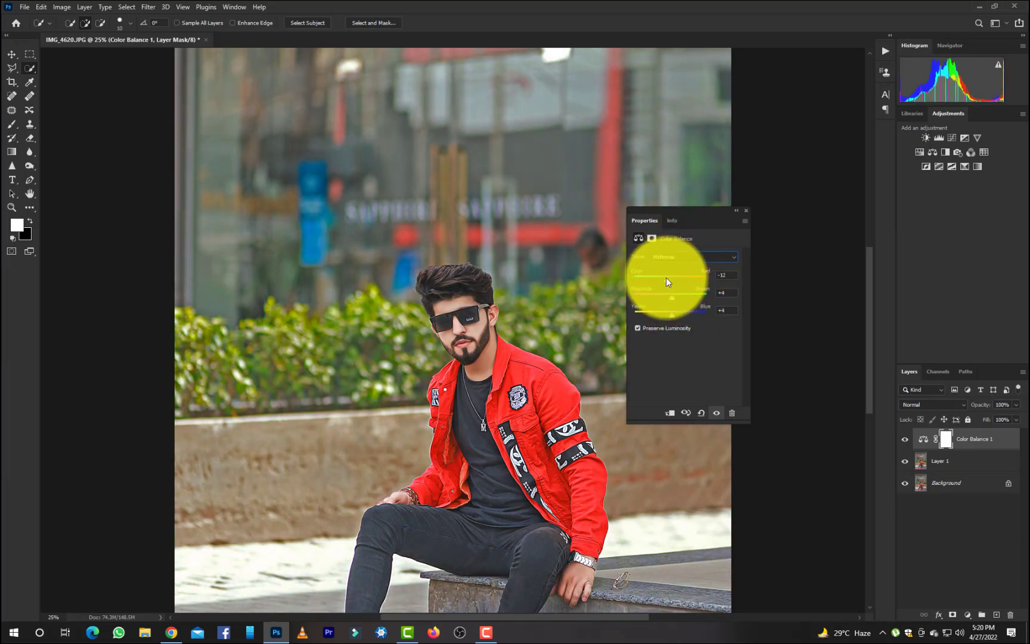
left_click_drag(666, 277, 671, 281)
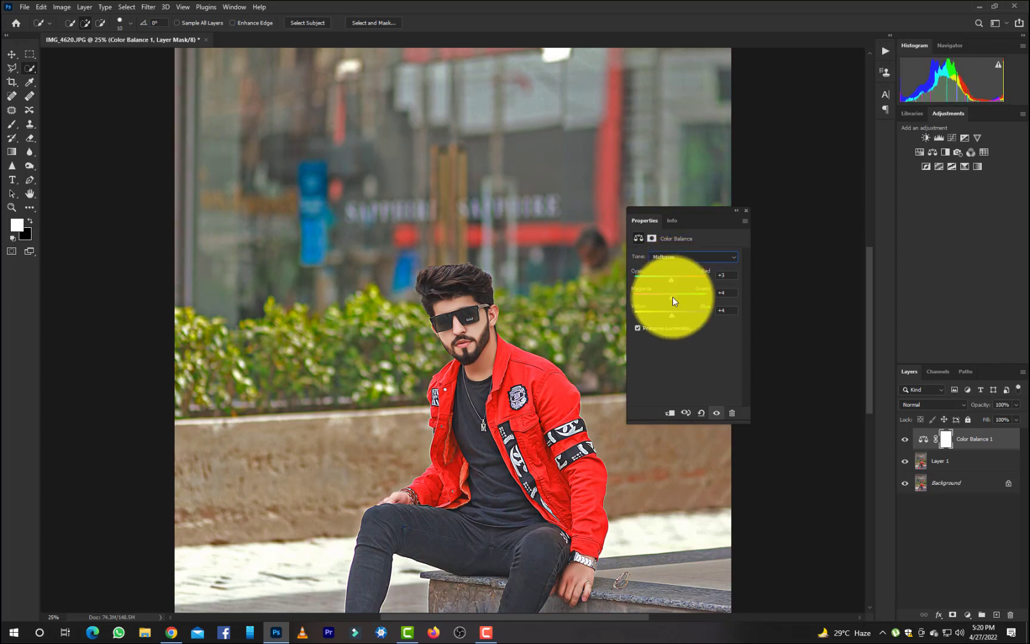
left_click(737, 211)
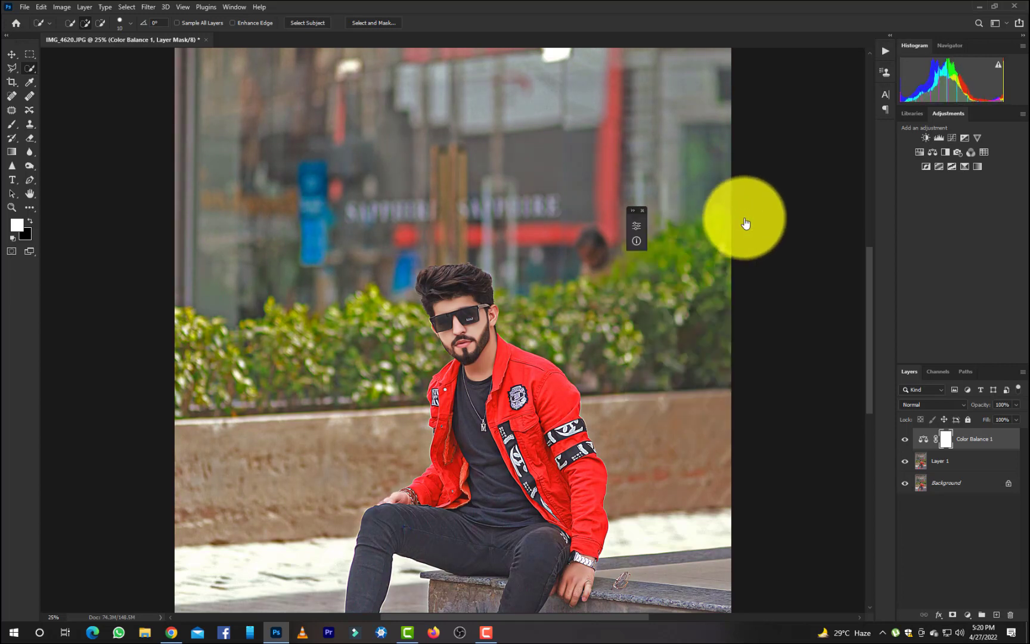
Check the Color Balance effect on the whole photo, and merge all layers into a Background with a duplicate above.
left_click(905, 438)
key("ctrl+minus")
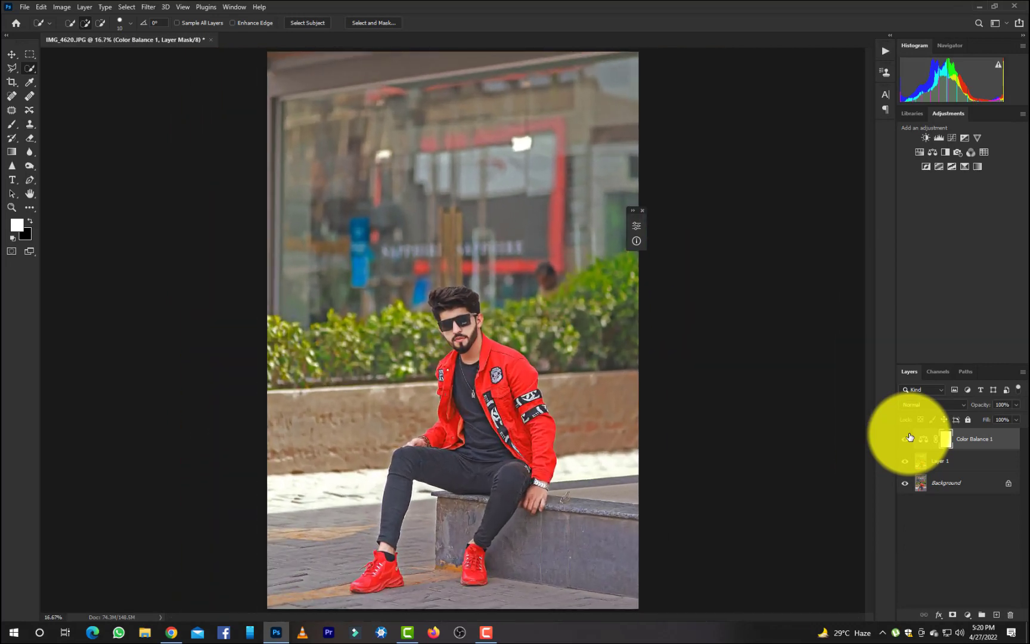
key("Delete")
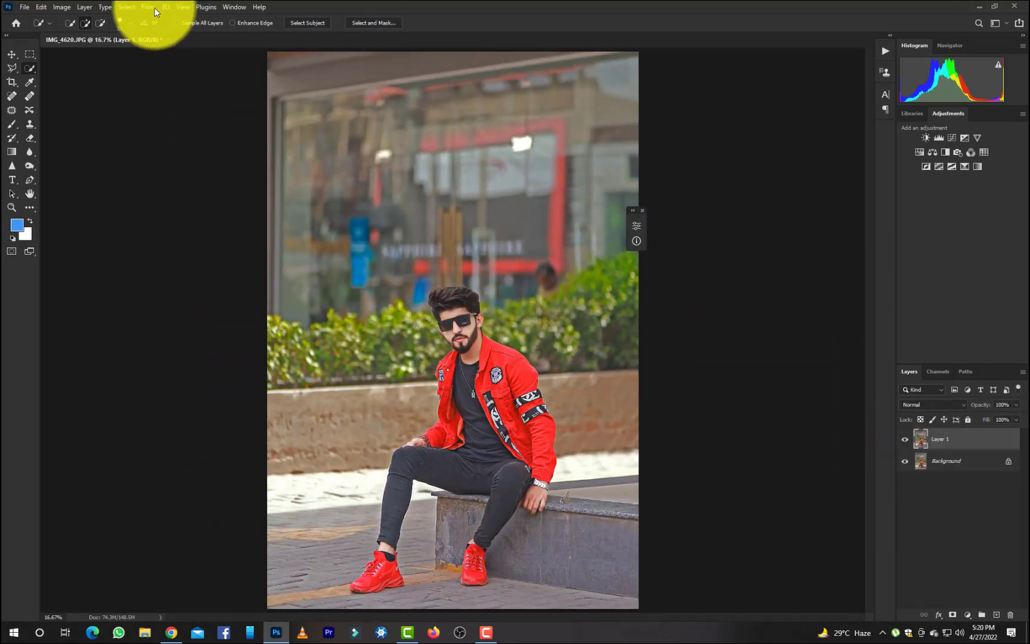
Open Layer 1 in the SkinFiner filter and set Portrait Size to 100, Medium smoothing to +35, Coarse to +36 and Balance to +41.
left_click(155, 8)
mouse_move(236, 271)
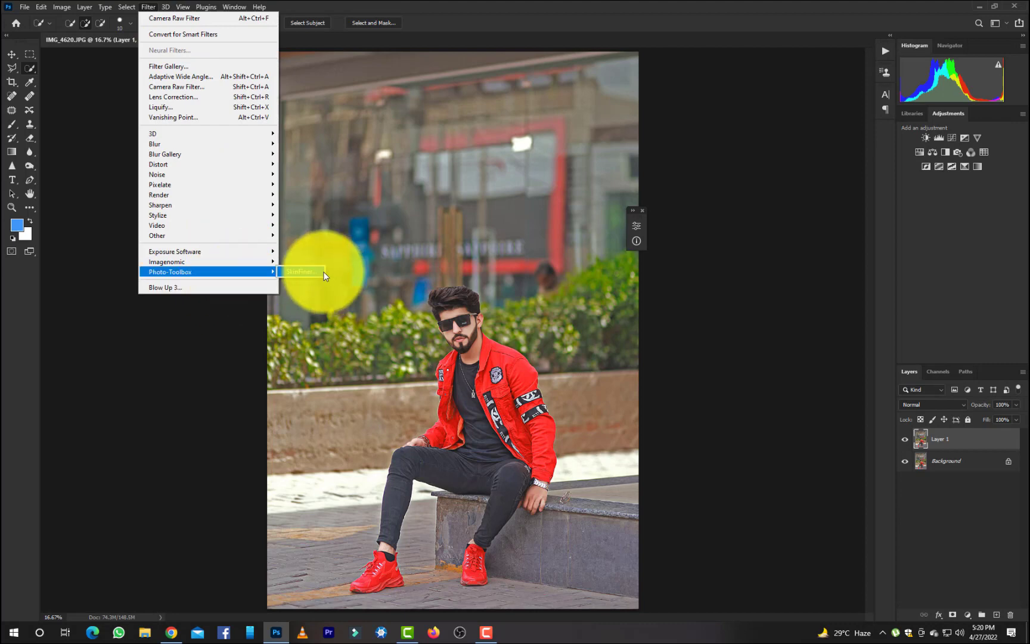
left_click(323, 272)
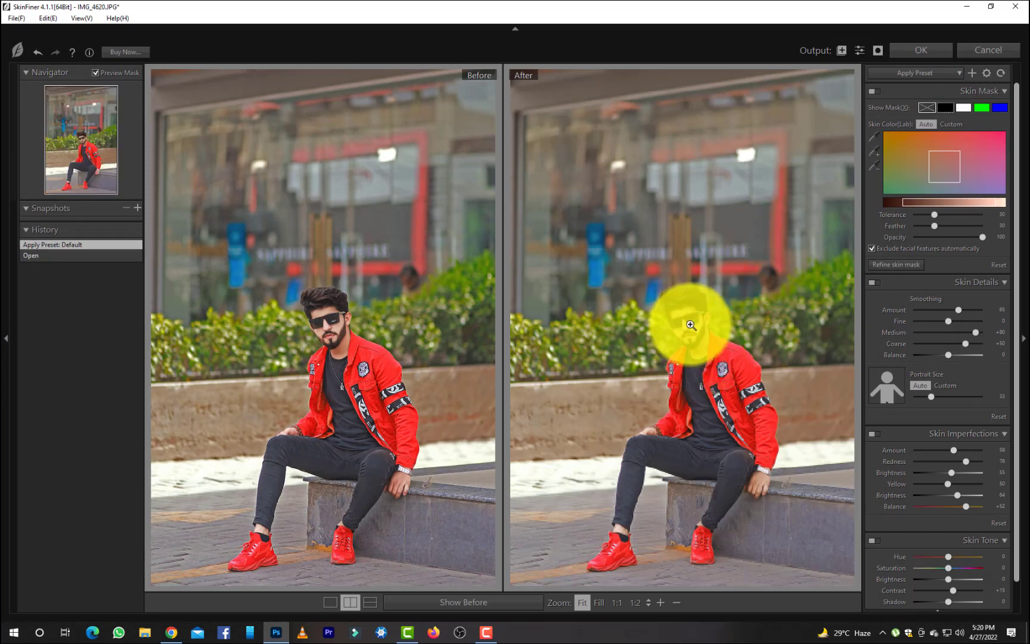
left_click(686, 318)
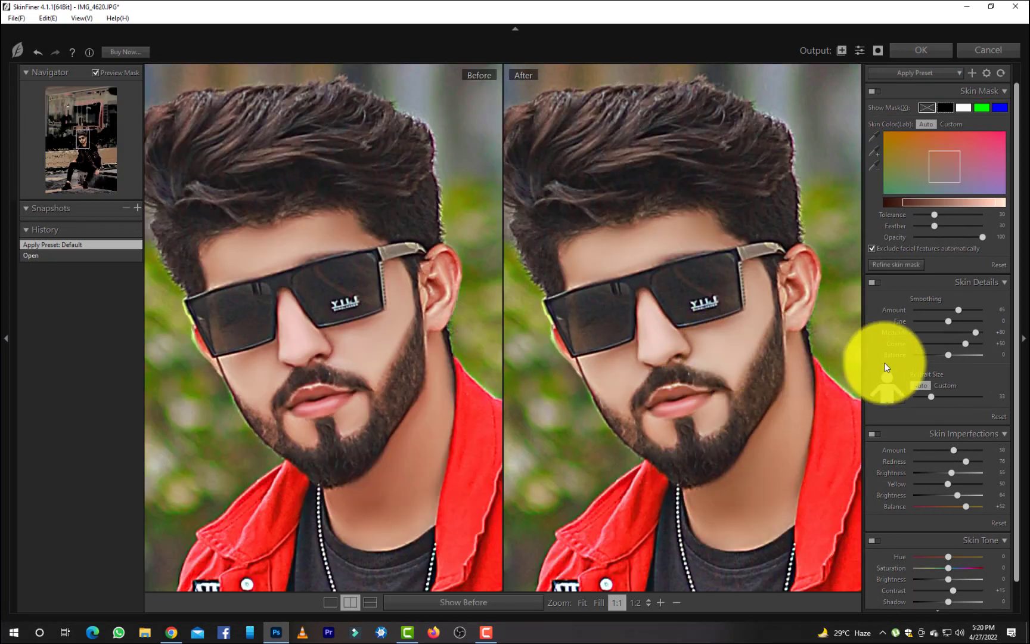
left_click_drag(931, 396, 990, 398)
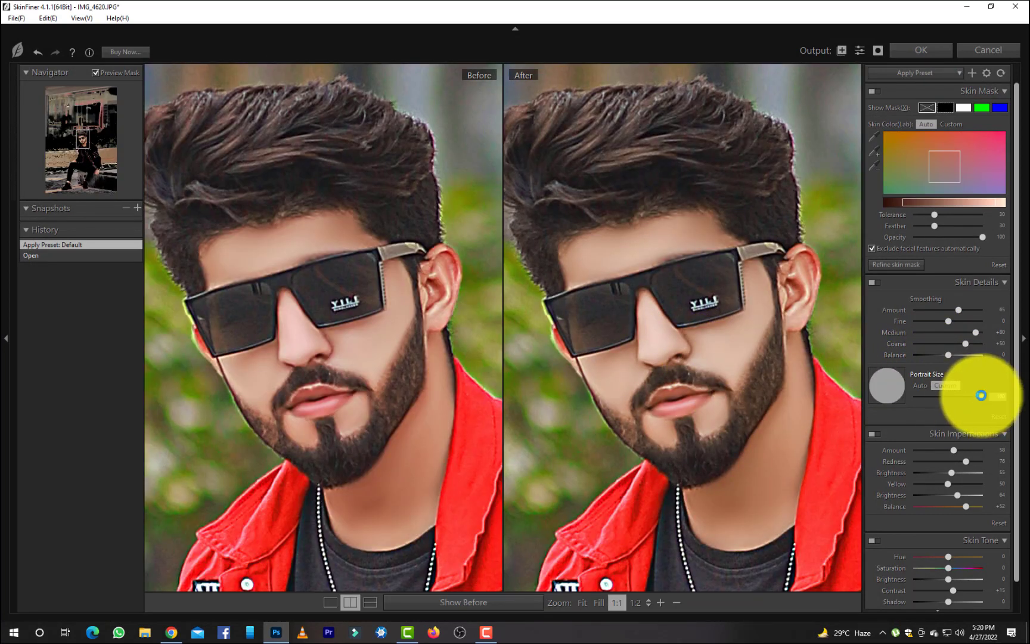
mouse_move(947, 355)
left_mouse_down()
mouse_move(957, 344)
mouse_move(929, 343)
mouse_move(960, 334)
mouse_move(961, 344)
left_mouse_up()
mouse_move(941, 354)
left_mouse_down()
mouse_move(959, 355)
mouse_move(957, 364)
left_mouse_up()
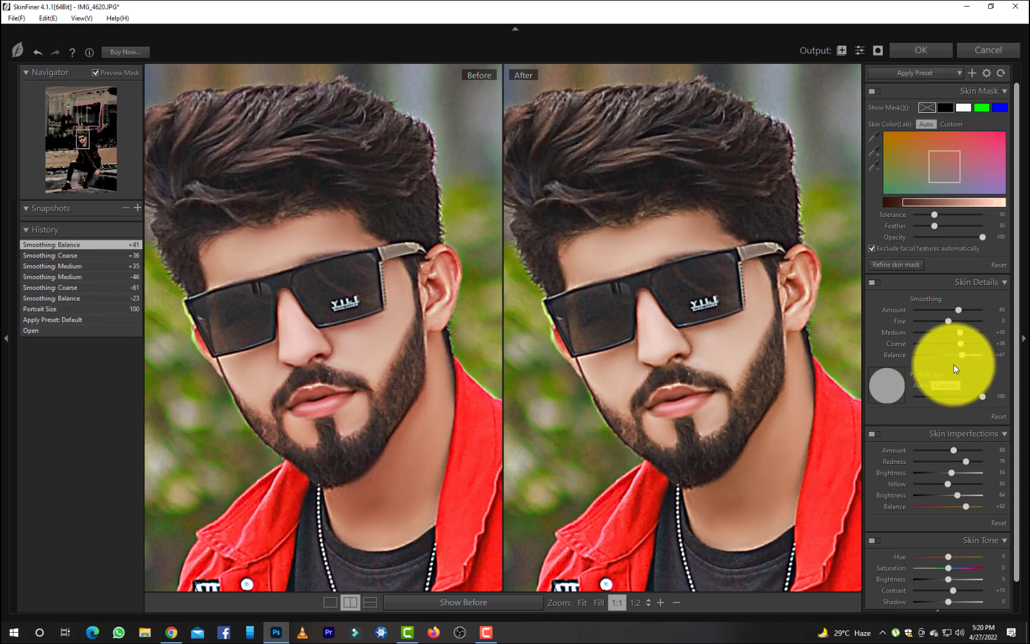
Set the Skin Tone saturation to -17 and apply the SkinFiner result to the layer.
scroll(957, 462, "down", 1)
left_click_drag(949, 534, 944, 535)
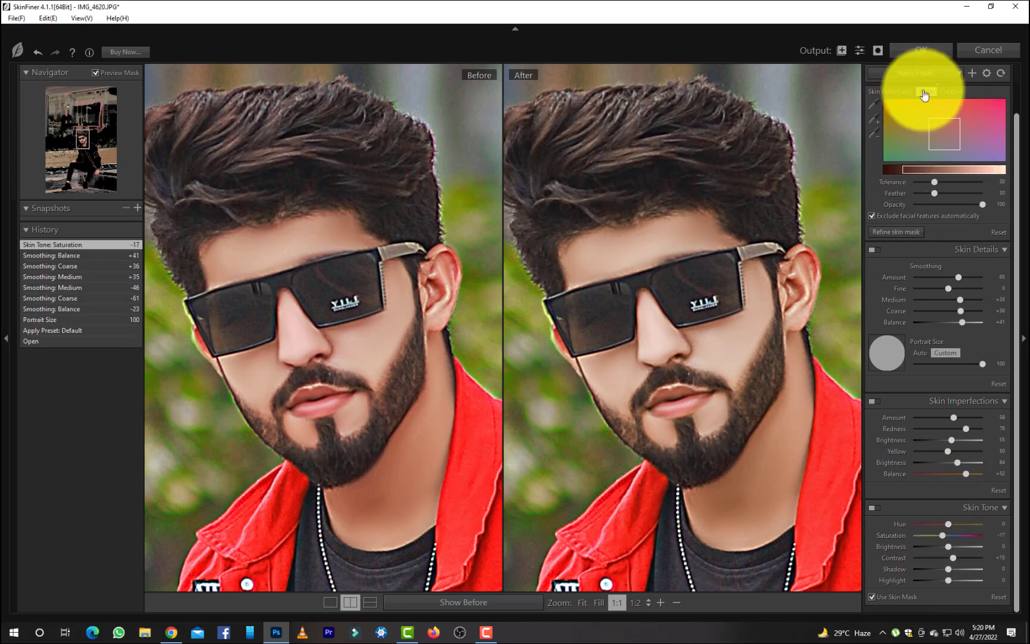
left_click(921, 50)
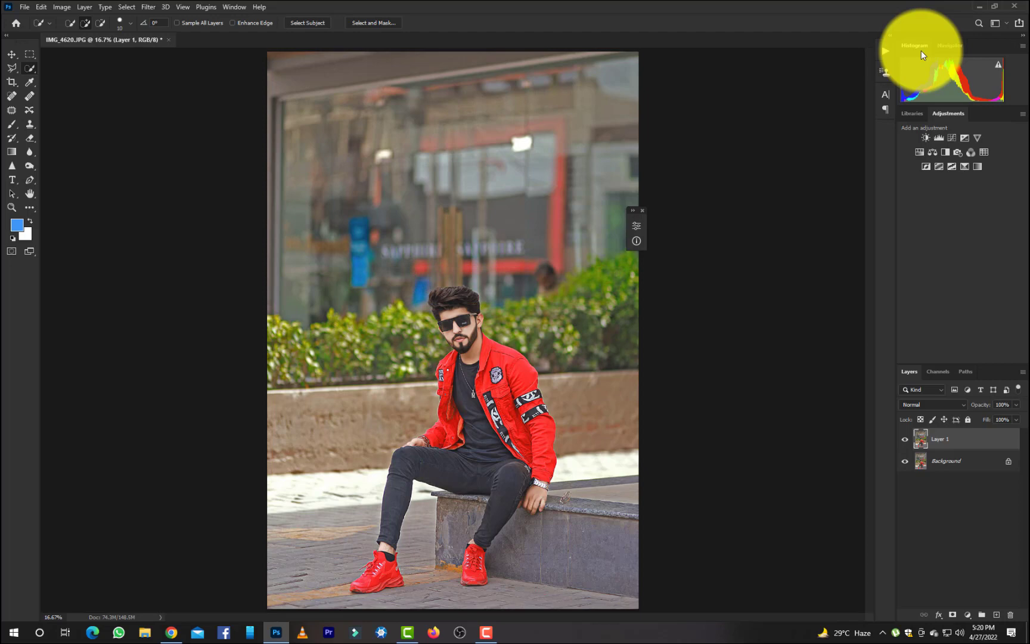
Compare the skin smoothing and reduce Layer 1's fill to soften it, merging all layers into a Background with a duplicate above.
key("ctrl+plus")
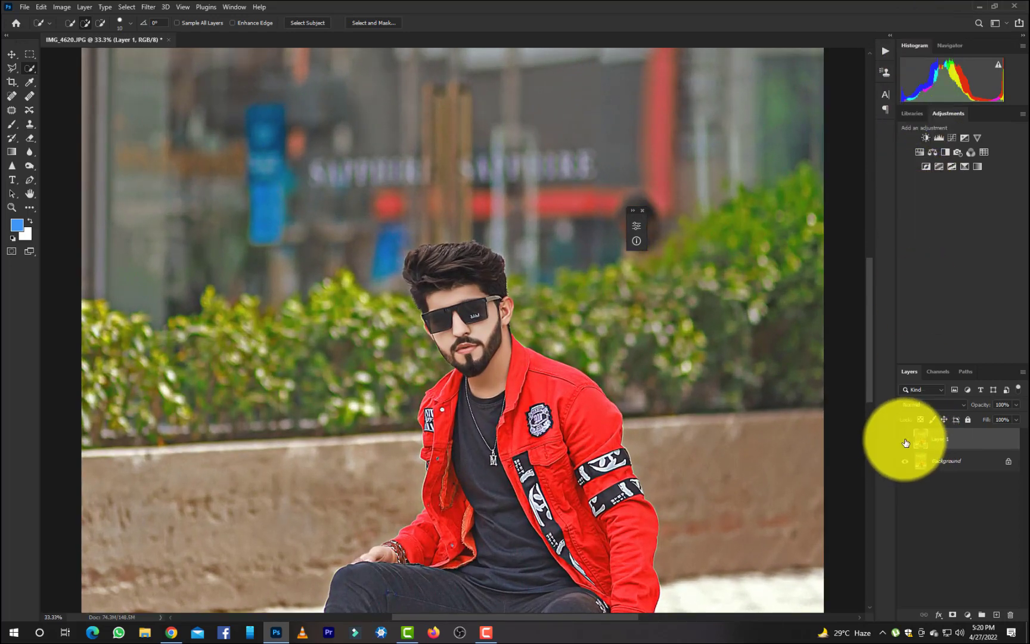
left_click(906, 443)
left_click(905, 442)
left_click(906, 443)
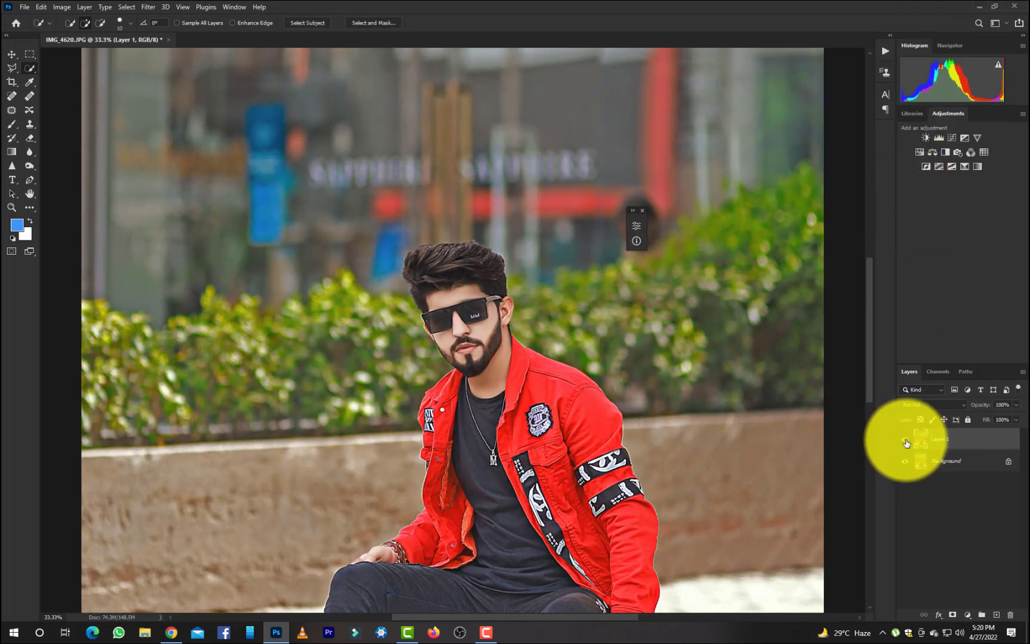
left_click(1017, 419)
left_click_drag(1014, 432, 988, 434)
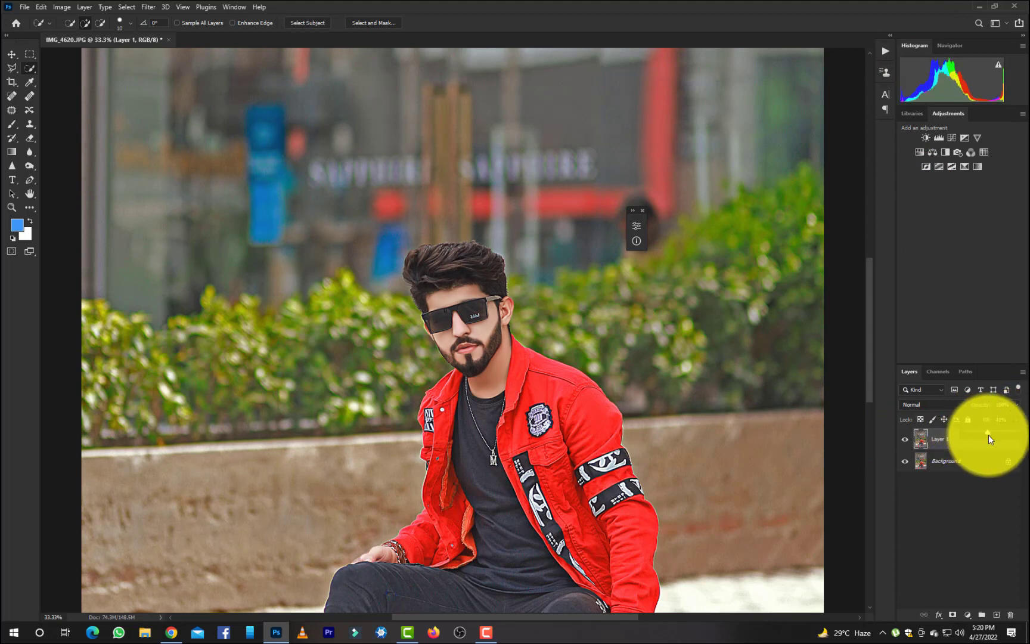
key("Delete")
key("ctrl+j")
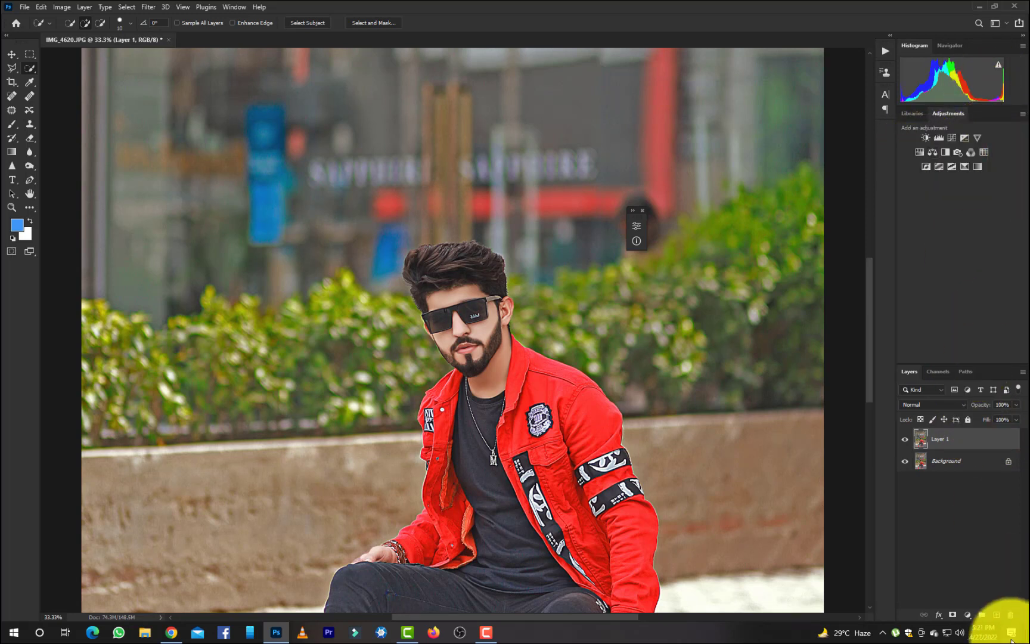
left_click(968, 614)
left_click(970, 610)
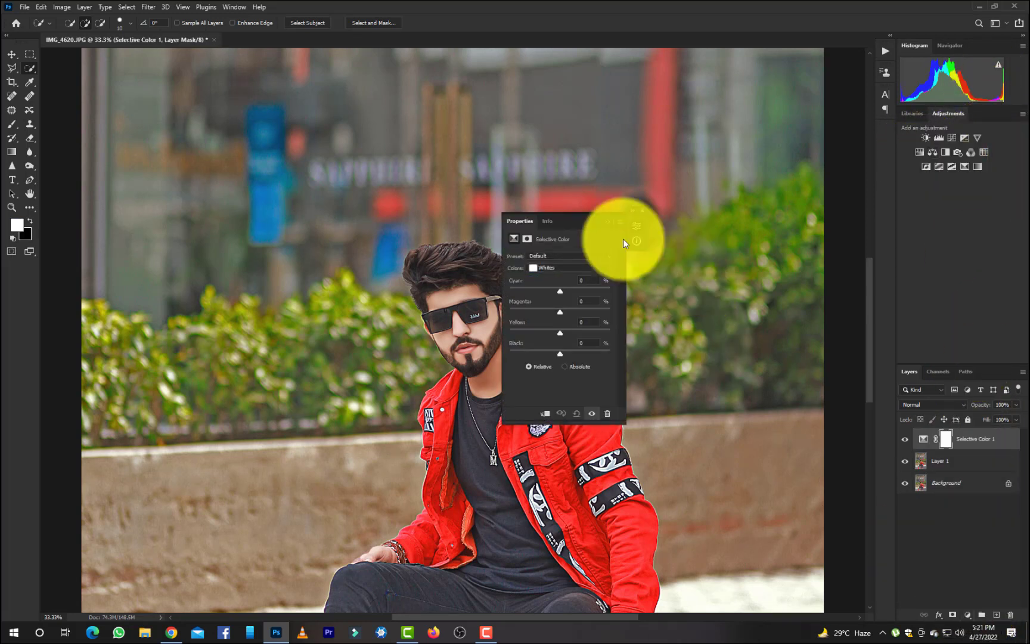
left_click(608, 416)
Add a Channel Mixer adjustment layer and strongly reduce blue in its Blue output channel.
left_click(968, 615)
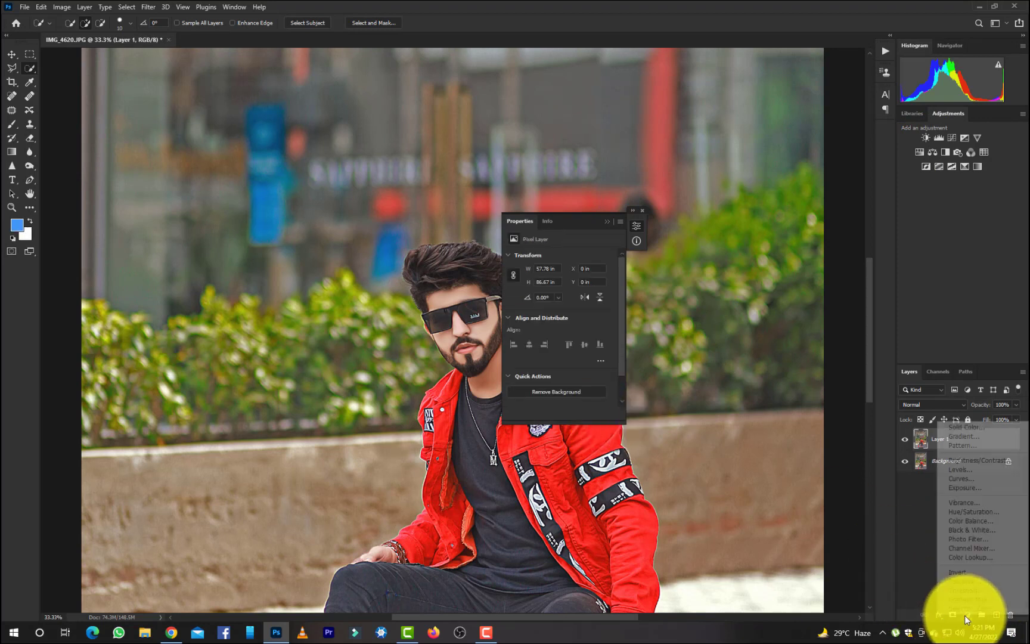
left_click(973, 548)
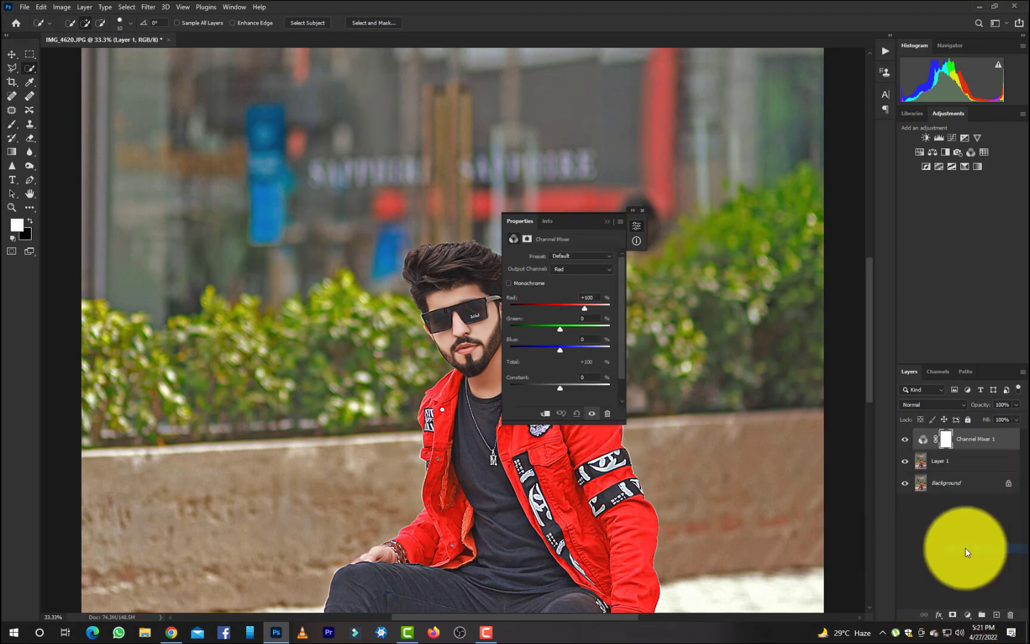
left_click_drag(586, 241, 772, 246)
left_click(771, 273)
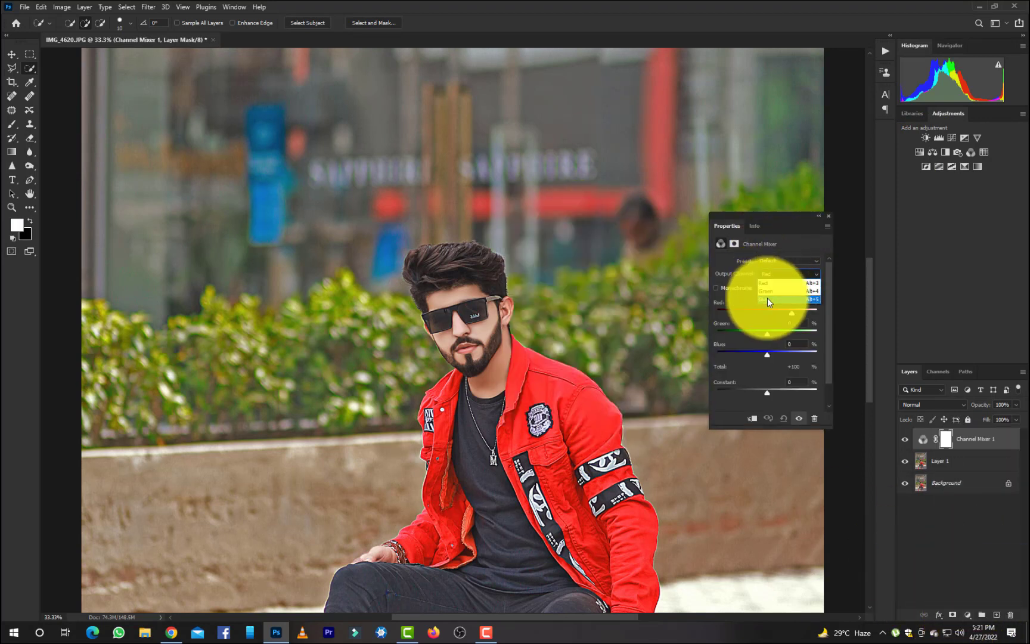
left_click(768, 299)
left_click_drag(782, 354, 777, 353)
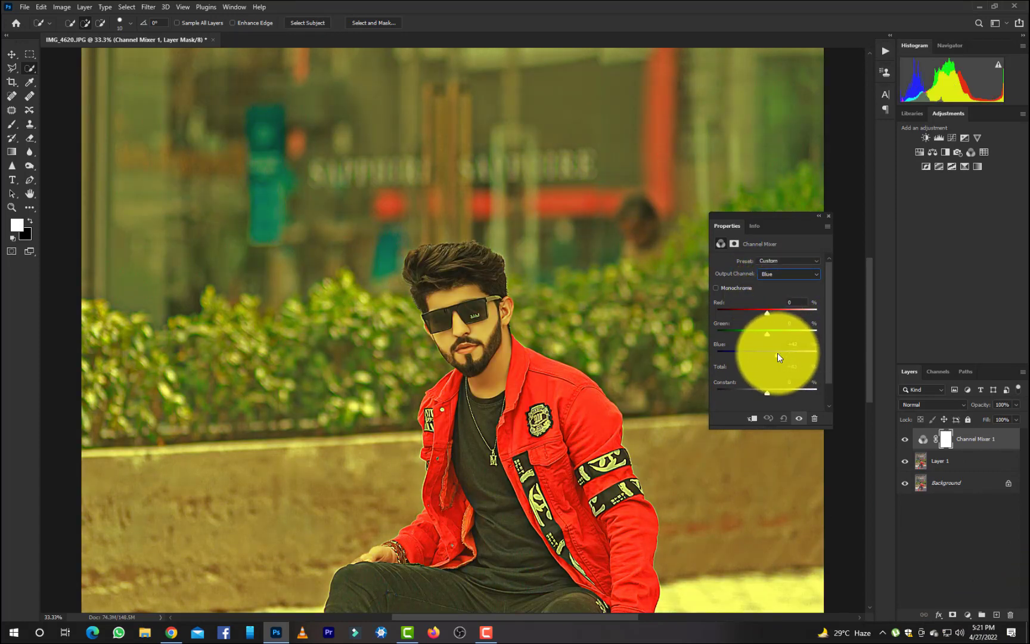
In the Blue output channel, raise green to about +57, lower blue and red slightly, and collapse the adjustment settings.
key("ctrl+minus")
key("ctrl+minus")
key("ctrl+minus")
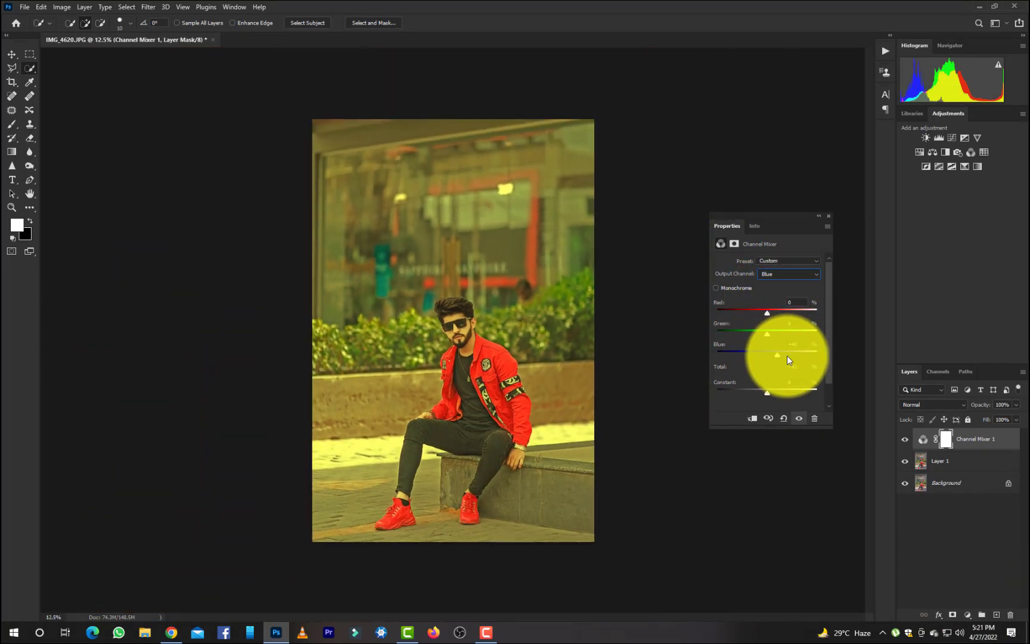
key("ctrl+plus")
left_click_drag(774, 333, 774, 355)
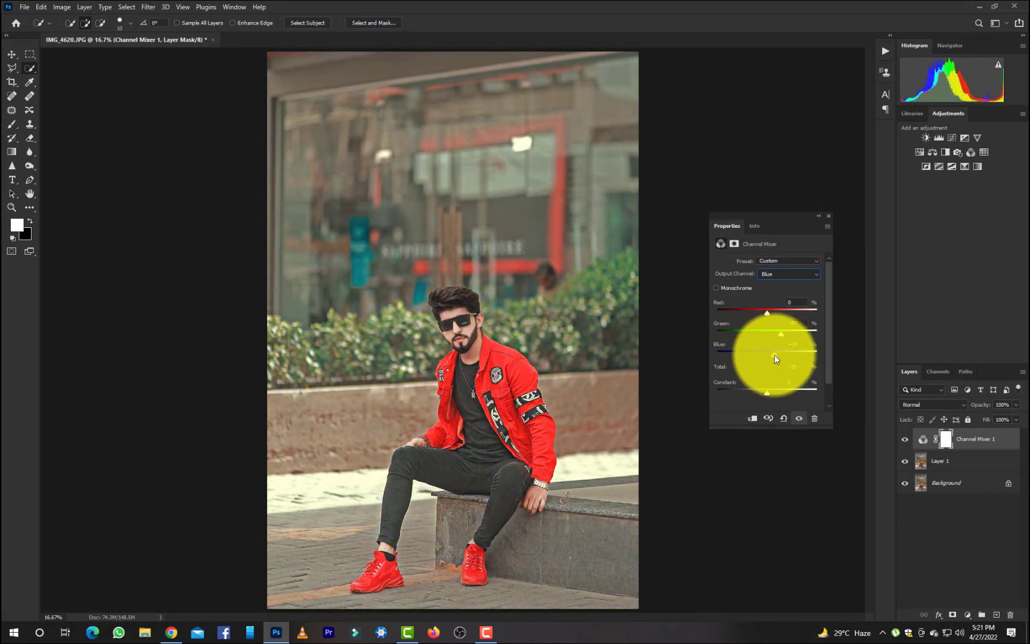
left_click_drag(771, 314, 766, 313)
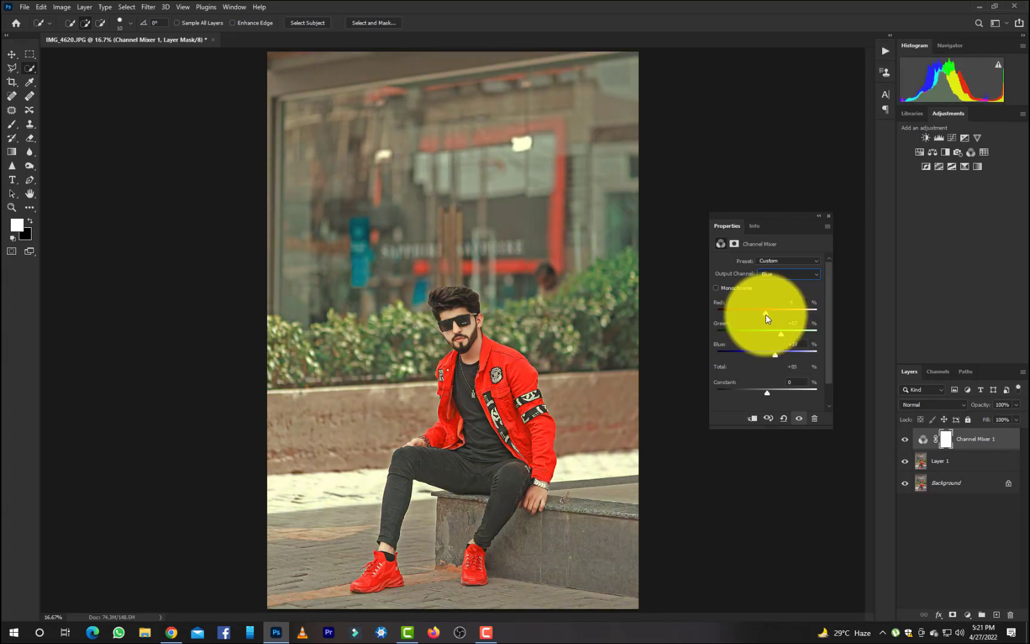
left_click(819, 216)
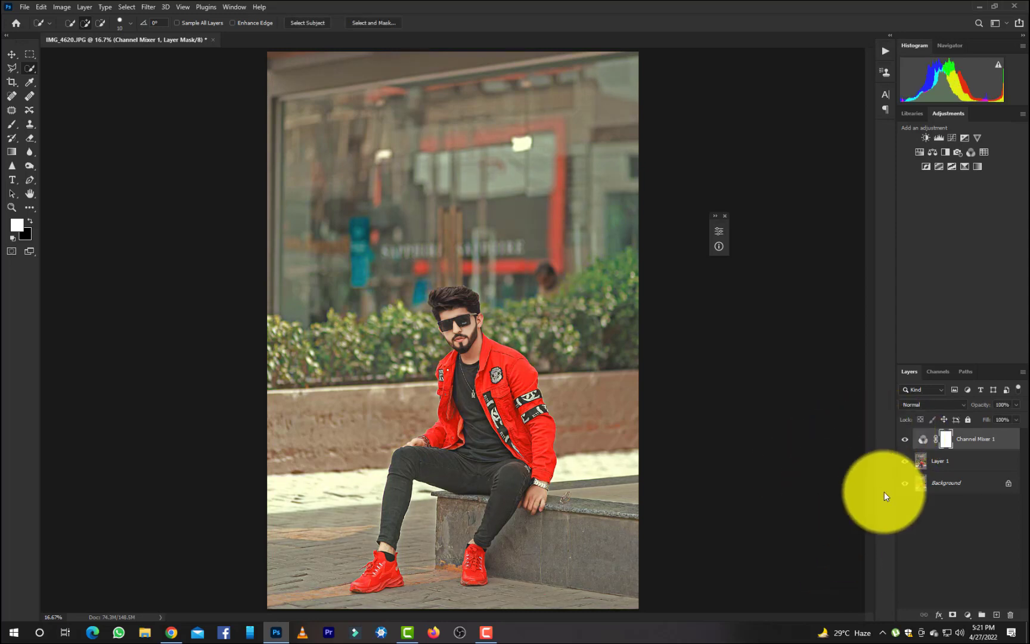
Merge and duplicate the image, and try a second Channel Mixer layer with more red and slightly less green in the Red output channel.
key("ctrl+z")
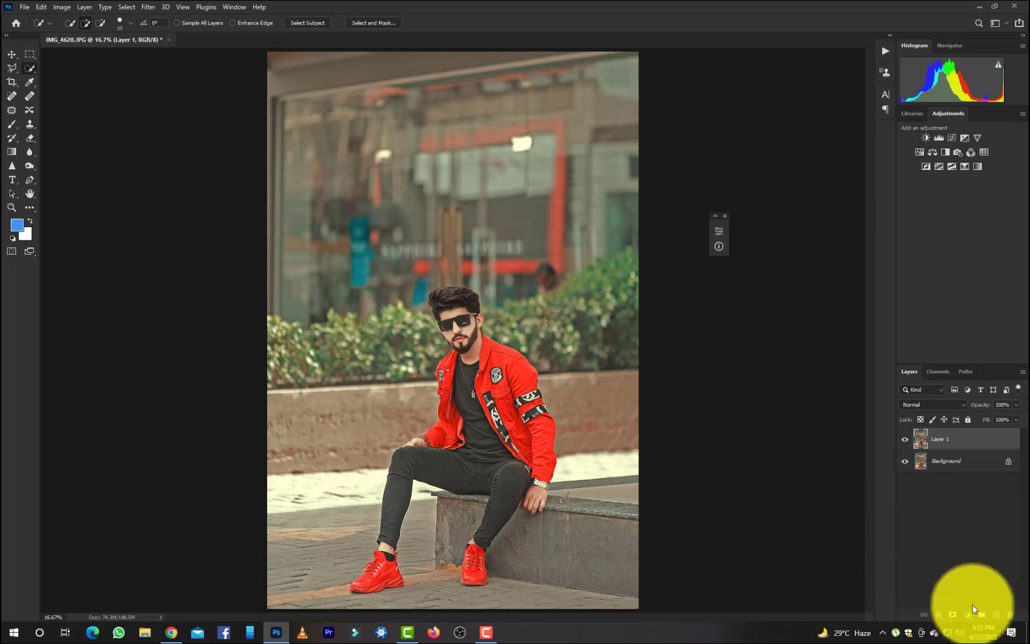
left_click(969, 615)
left_click(972, 546)
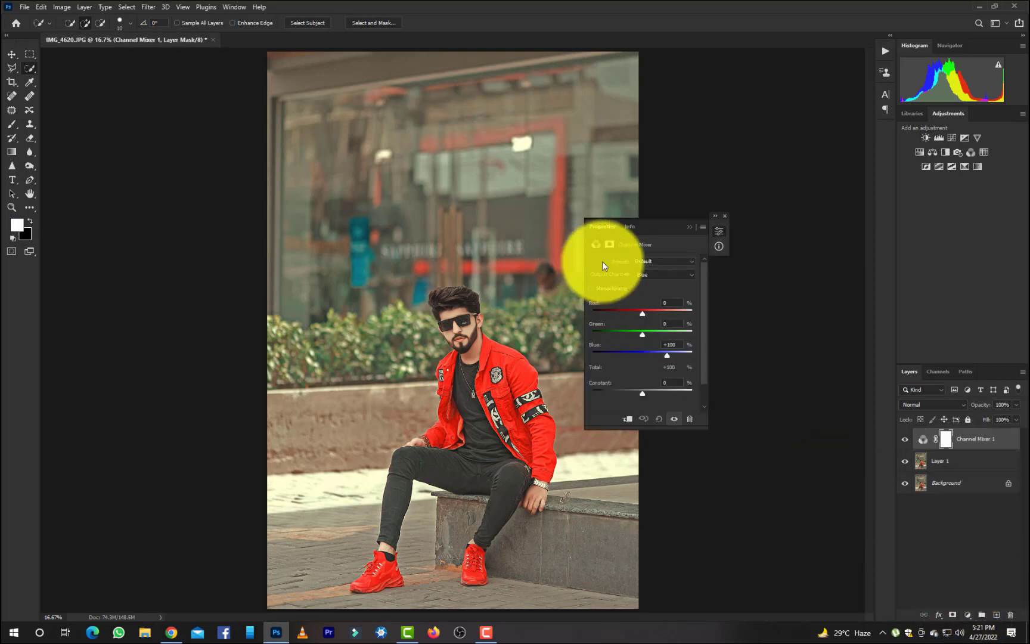
left_click(644, 274)
left_click(644, 284)
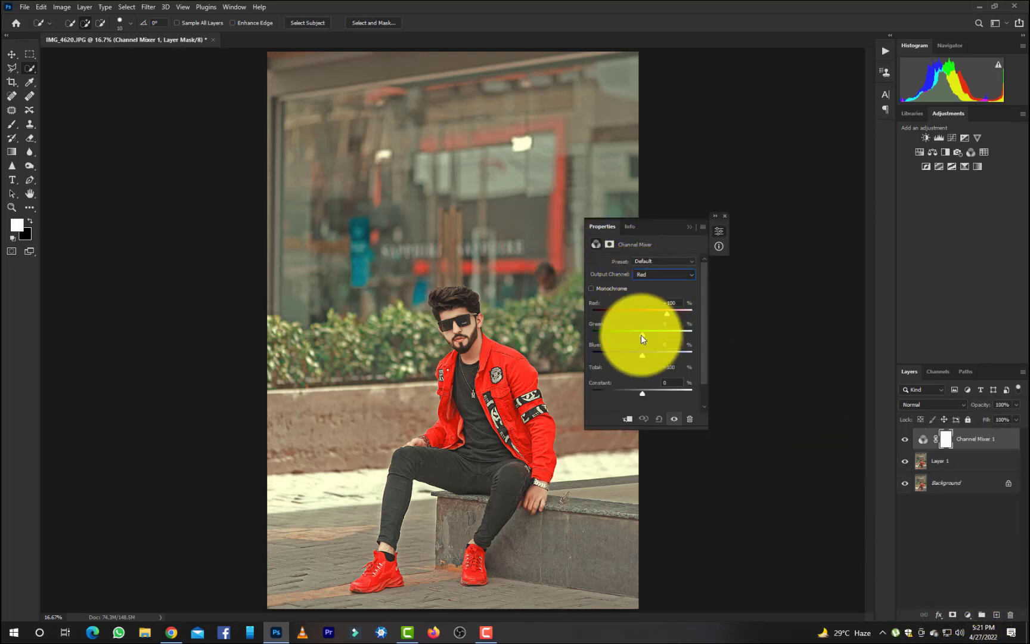
mouse_move(643, 336)
left_mouse_down()
mouse_move(653, 355)
mouse_move(644, 354)
left_mouse_up()
mouse_move(666, 312)
left_mouse_down()
mouse_move(657, 312)
mouse_move(670, 312)
left_mouse_up()
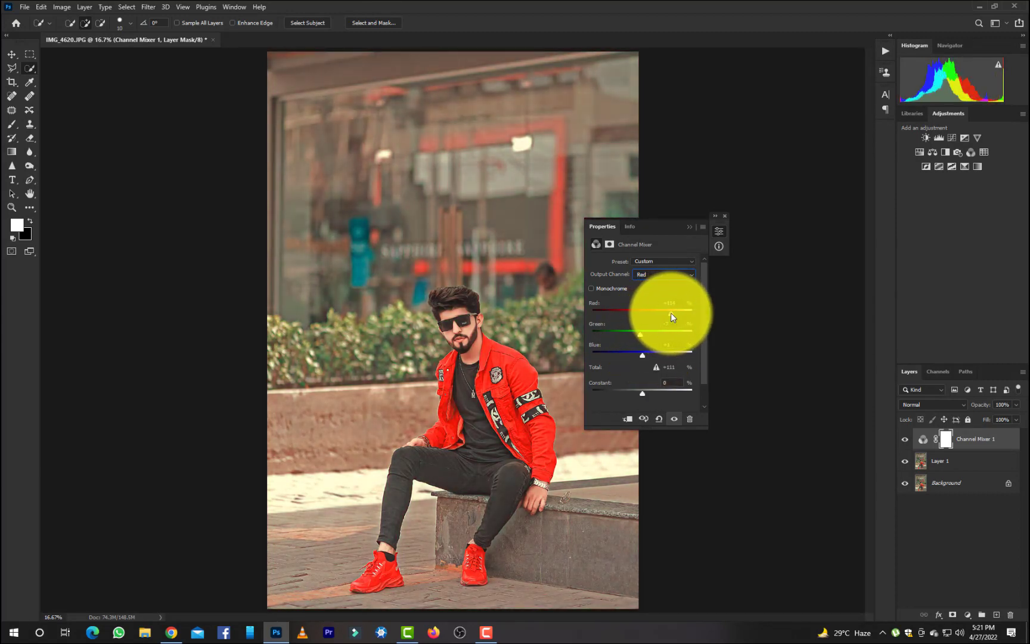
Delete the second Channel Mixer layer, and undo back to the first Channel Mixer layer.
left_click(690, 419)
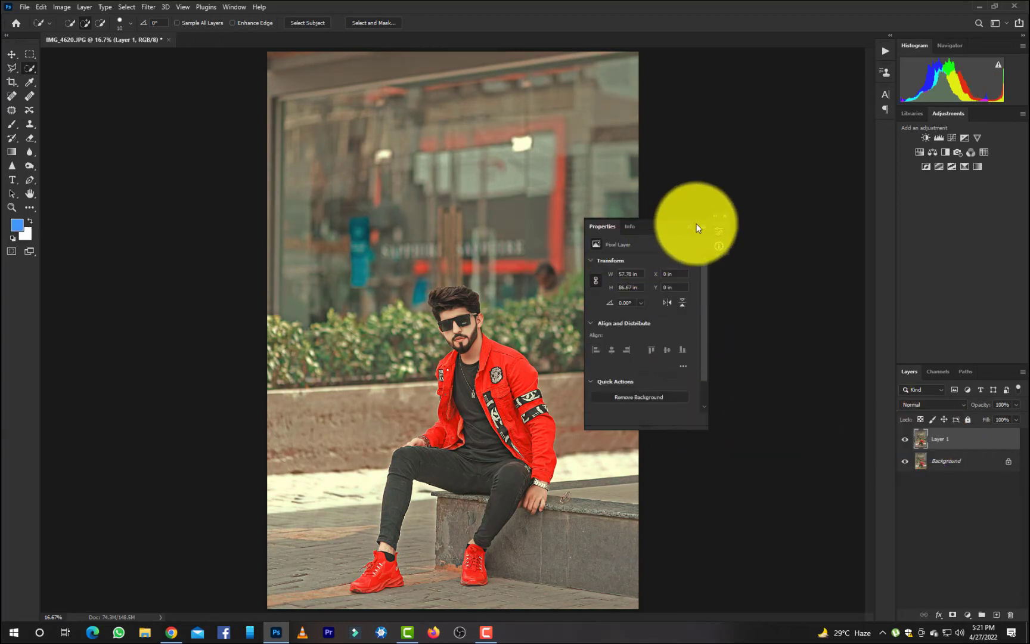
left_click(718, 234)
left_click(903, 442)
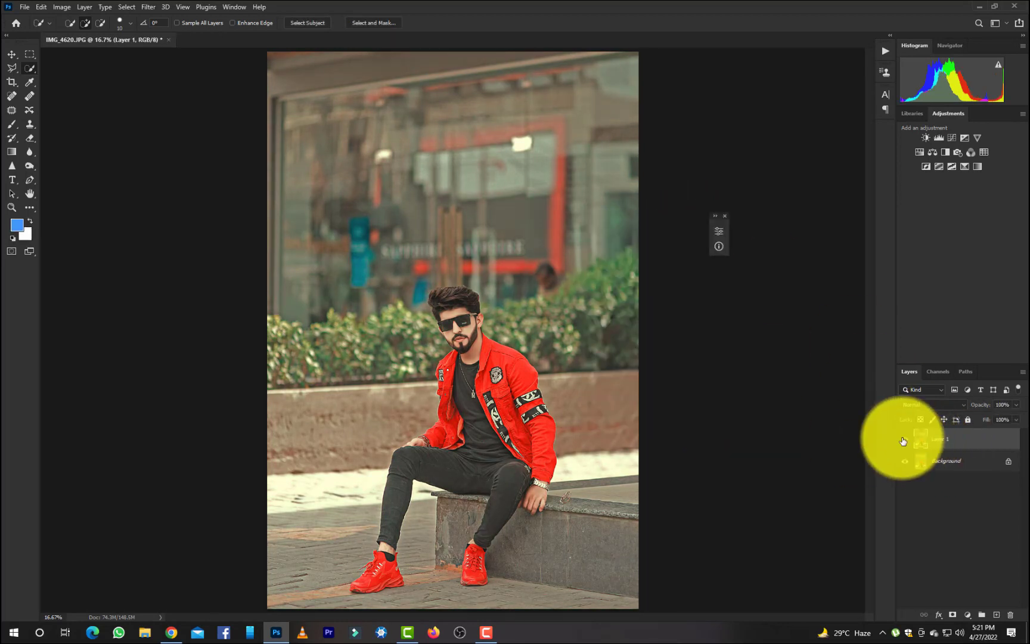
key("ctrl+z")
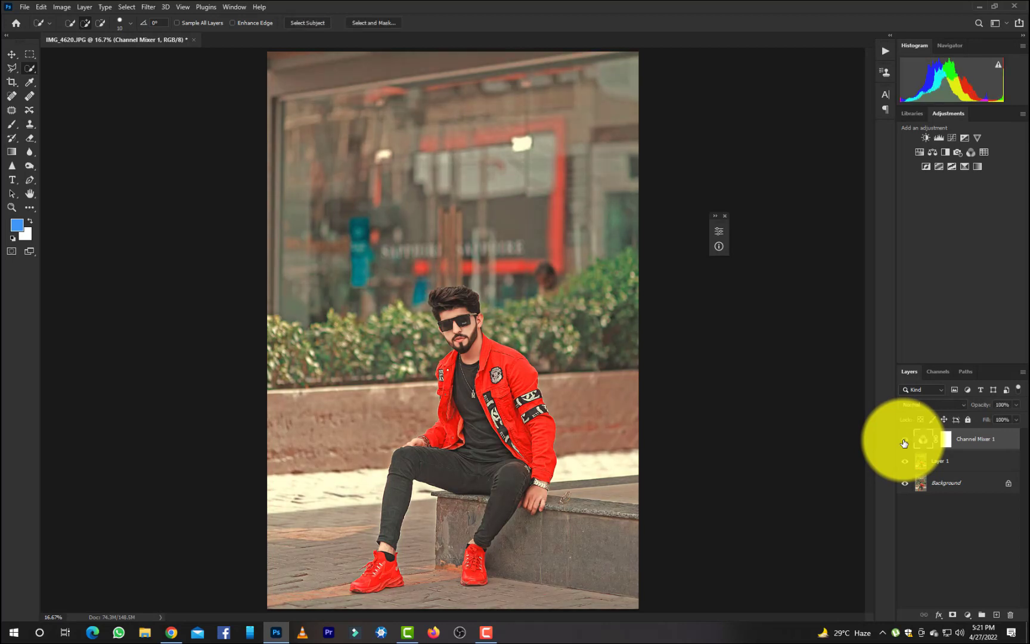
key("ctrl+z")
key("ctrl+z")
key("ctrl+z")
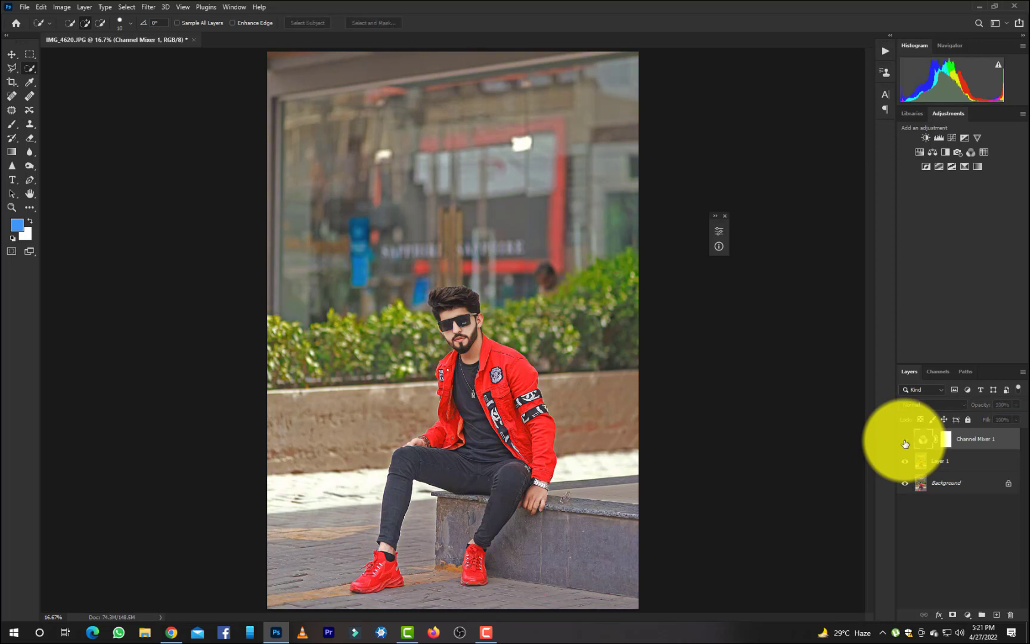
Show the first Channel Mixer layer and merge all layers into the Background.
left_click(906, 440)
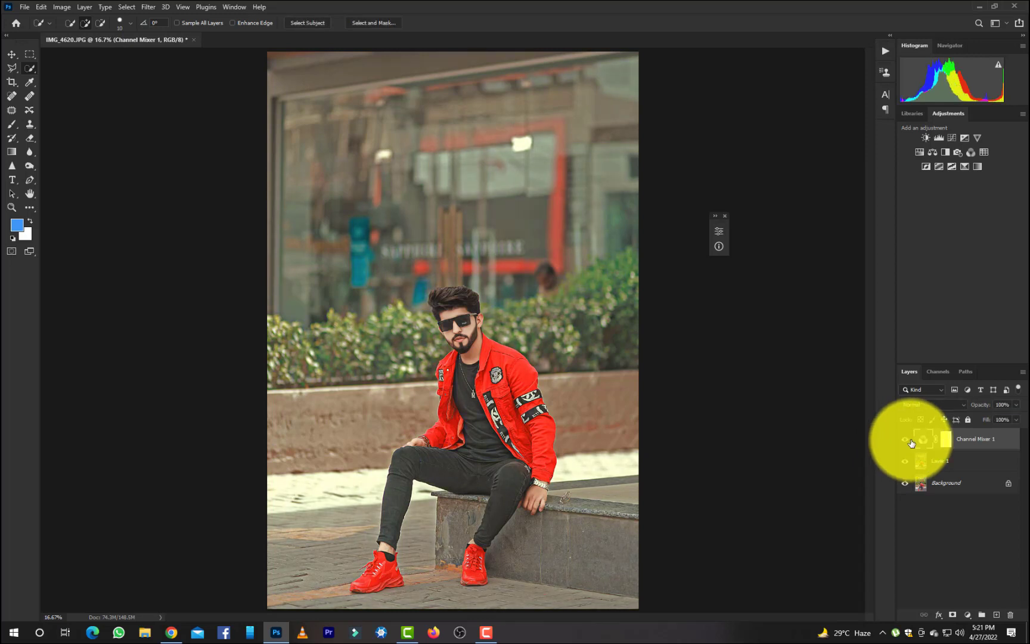
key("ctrl+shift+e")
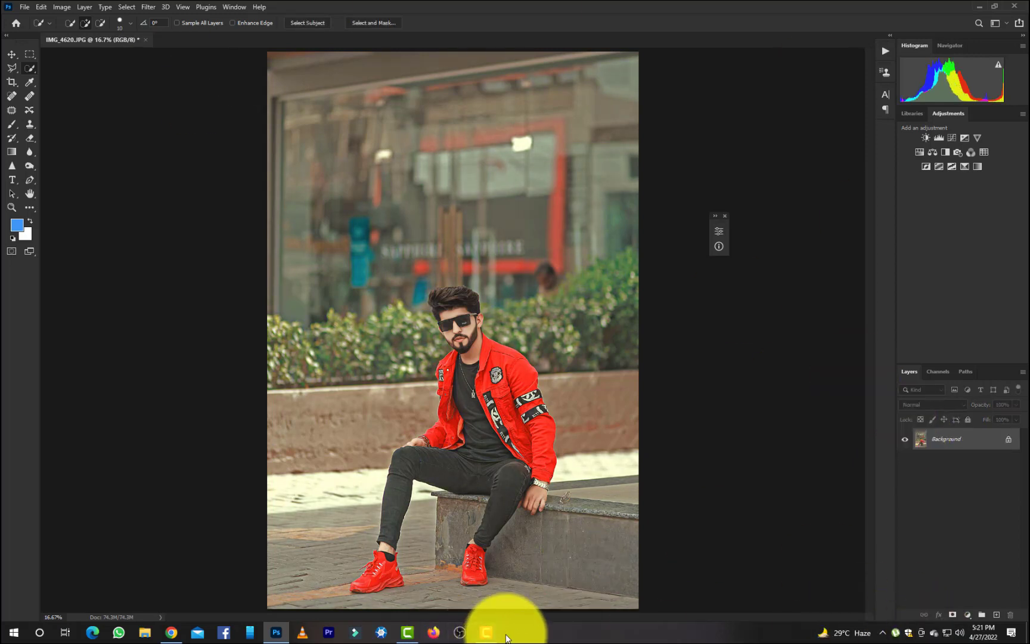